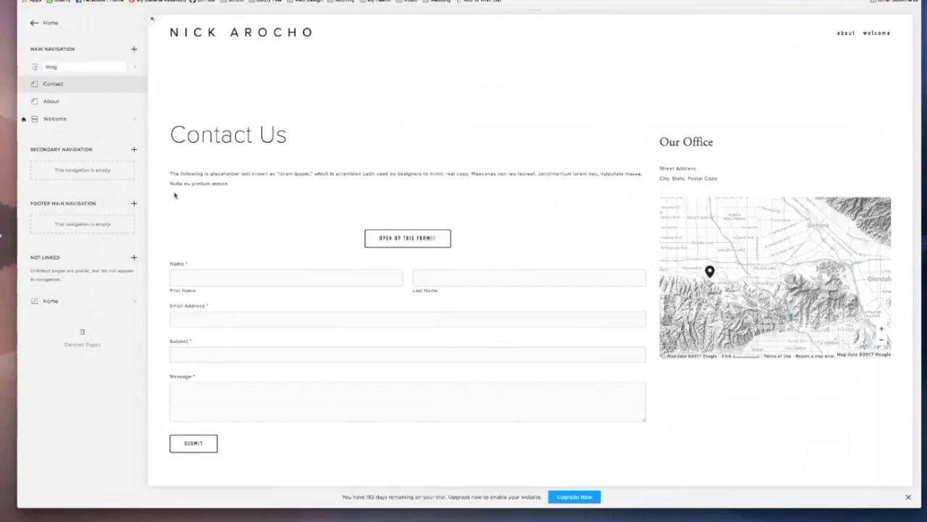
Step: Name the new blog page in the main navigation News and decline saving the login password in the browser
text(Journa)
key(BackSpace)
key(BackSpace)
key(BackSpace)
key(BackSpace)
key(BackSpace)
key(BackSpace)
text(News)
key(Return)
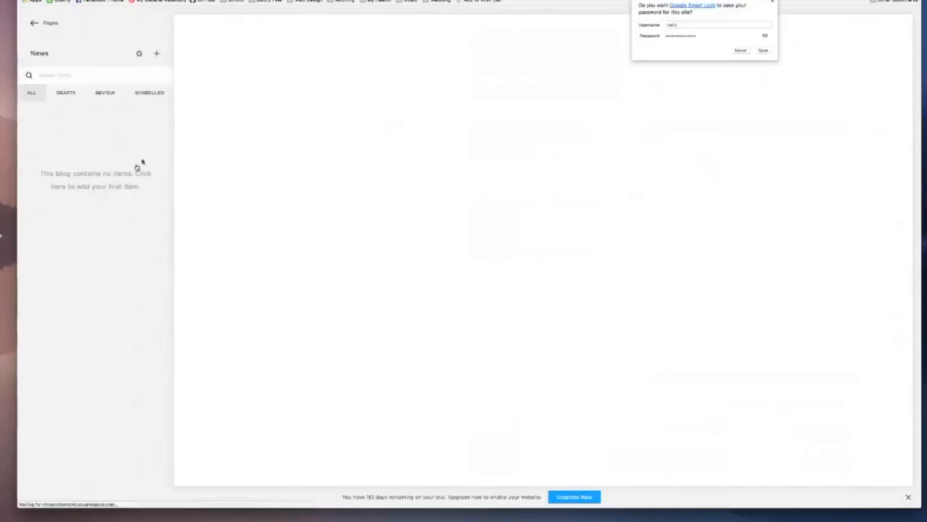
click(740, 51)
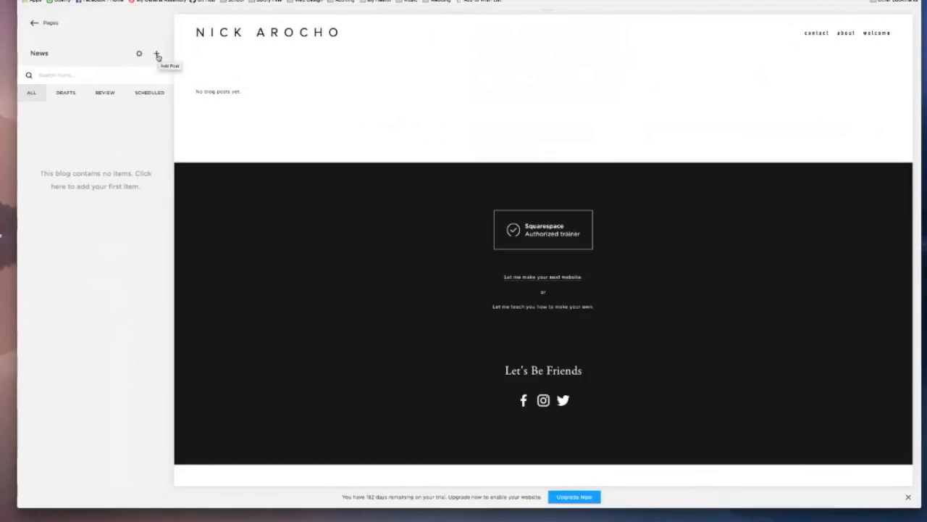
Step: Add a new post to the News blog and title it News item 1
click(158, 56)
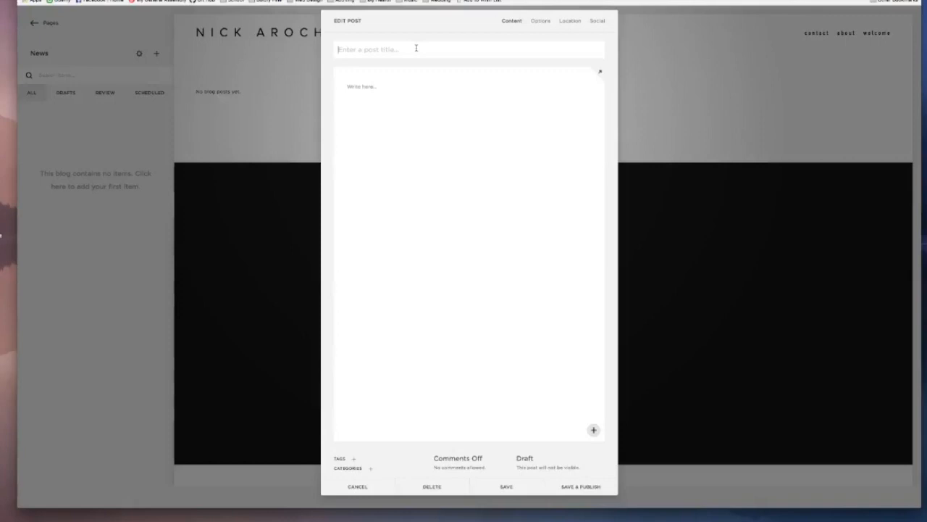
text(News item 1)
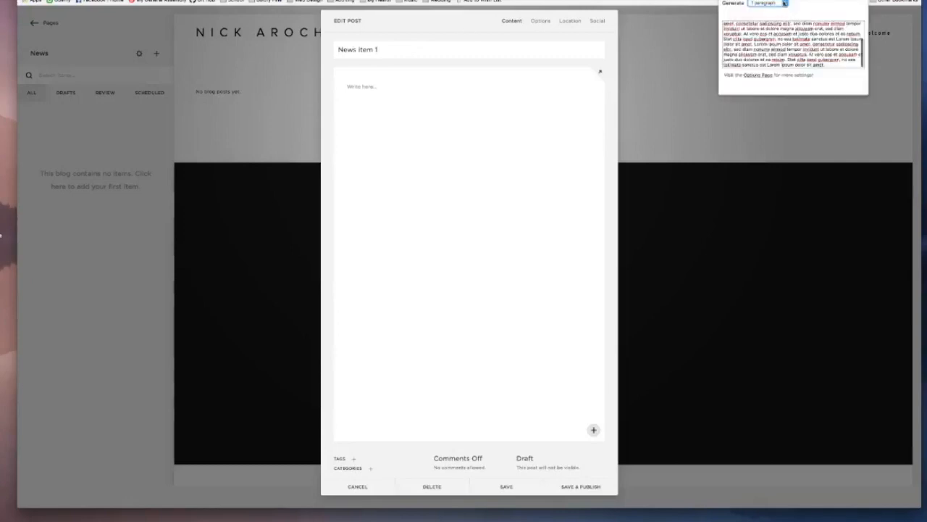
Step: Generate 2 paragraphs of lorem ipsum placeholder text and paste them into the post's body
click(778, 9)
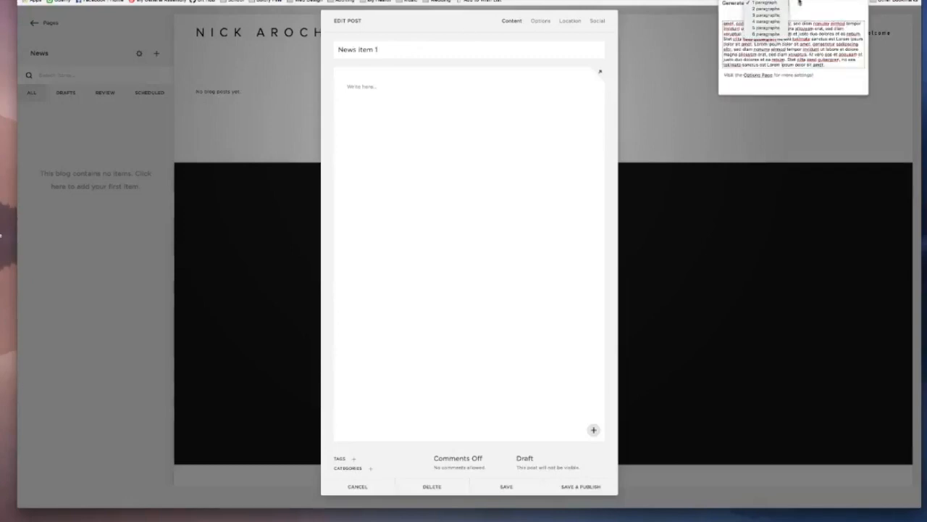
click(766, 9)
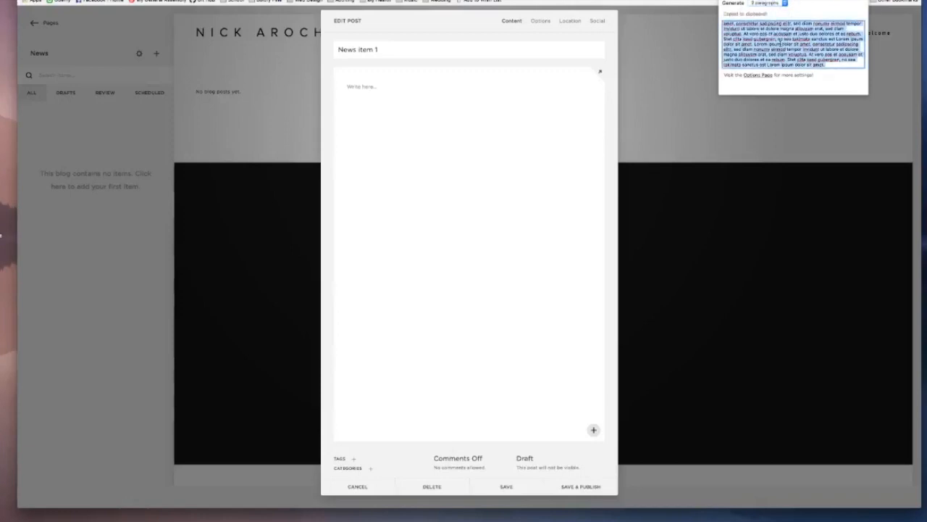
click(427, 103)
click(376, 87)
key(super+v)
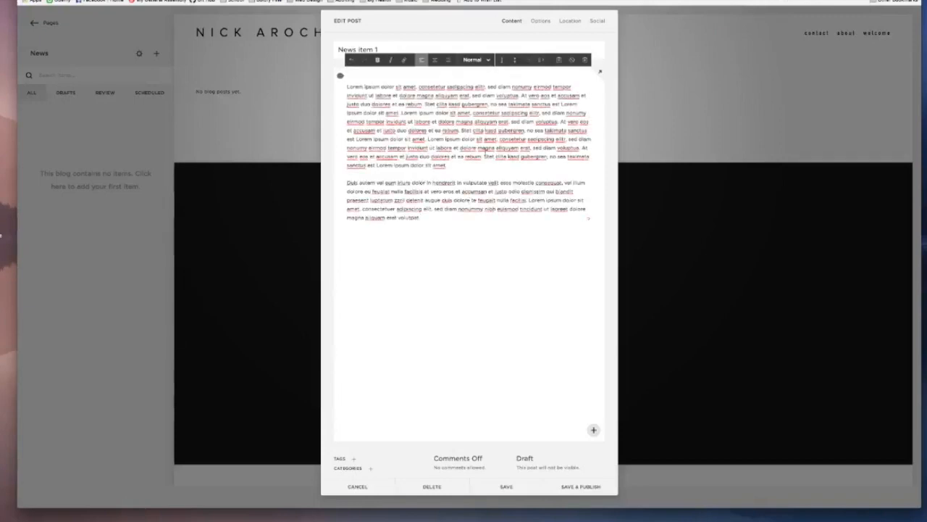
Step: Insert an empty image block above the post's text and float it to the left so the text wraps around it
click(341, 76)
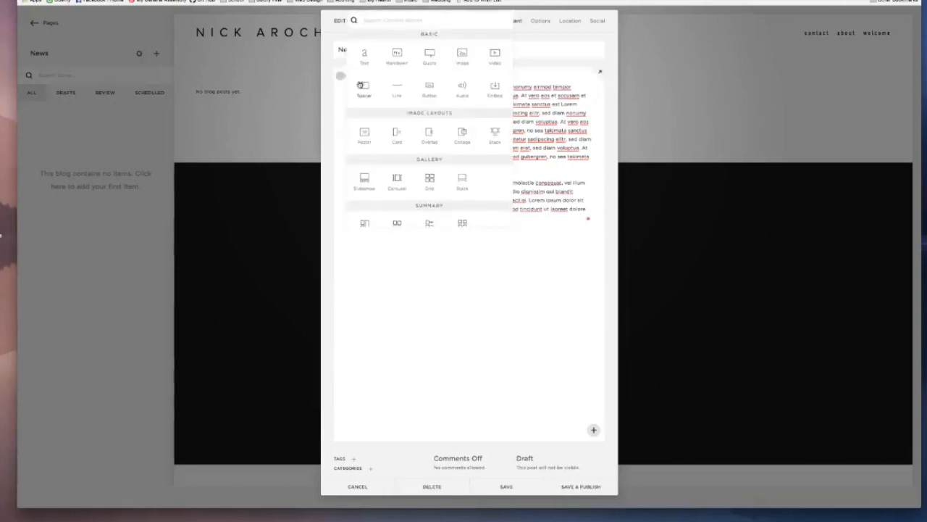
click(463, 60)
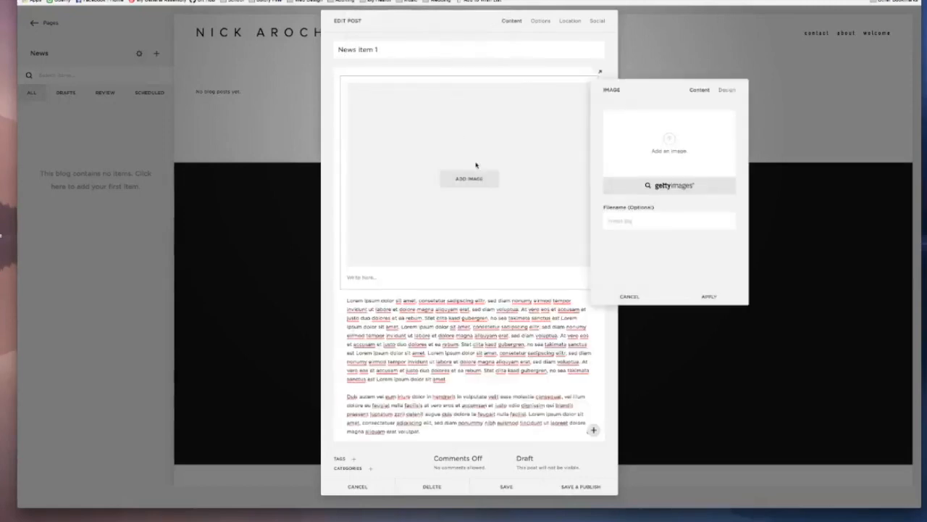
click(707, 296)
drag(444, 221, 401, 307)
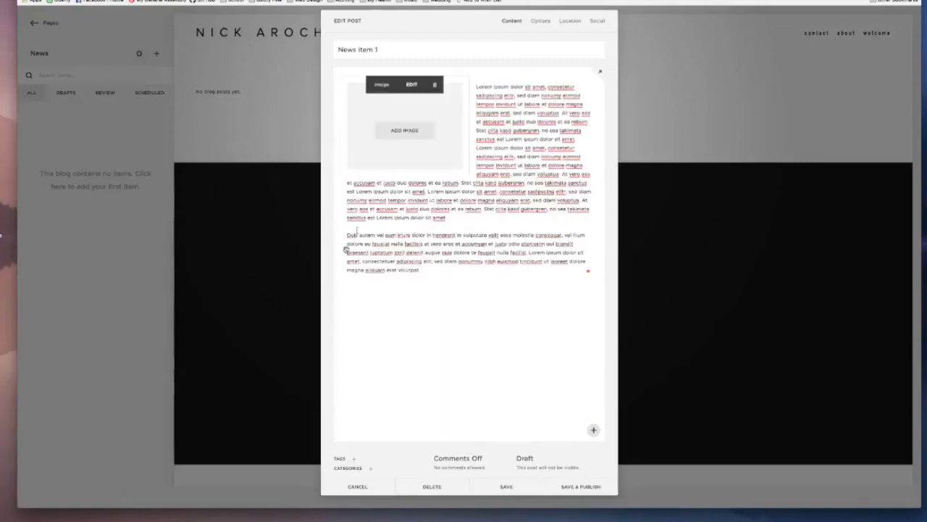
mouse_move(341, 284)
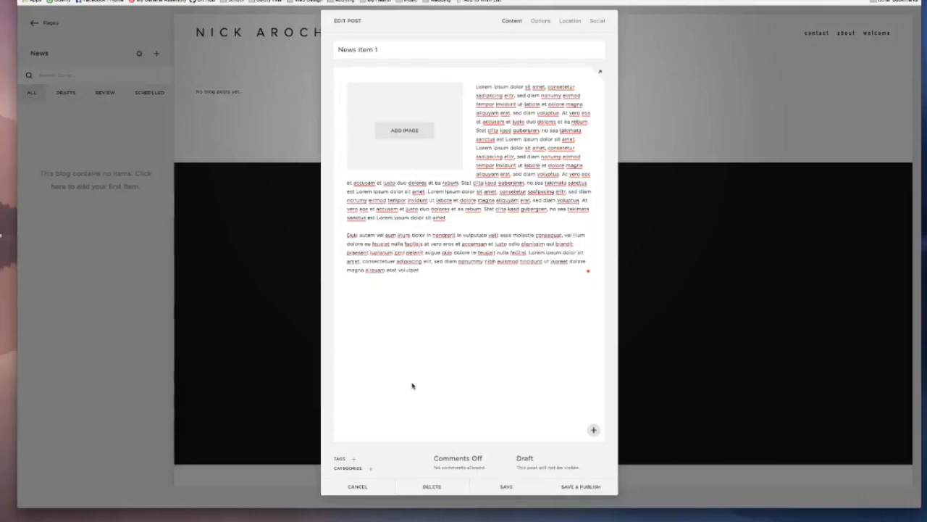
Step: Create two post categories named Politics and Science
click(371, 470)
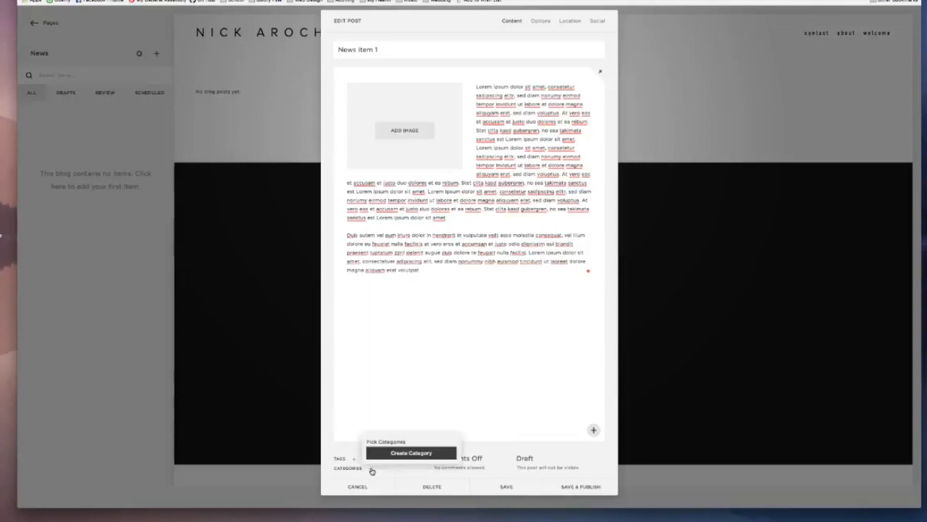
click(413, 451)
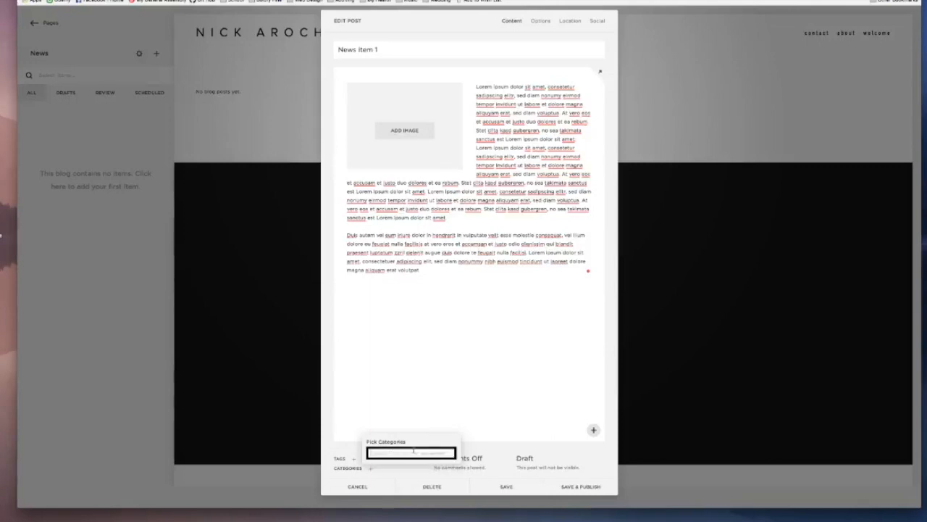
text(Rolitics)
key(Return)
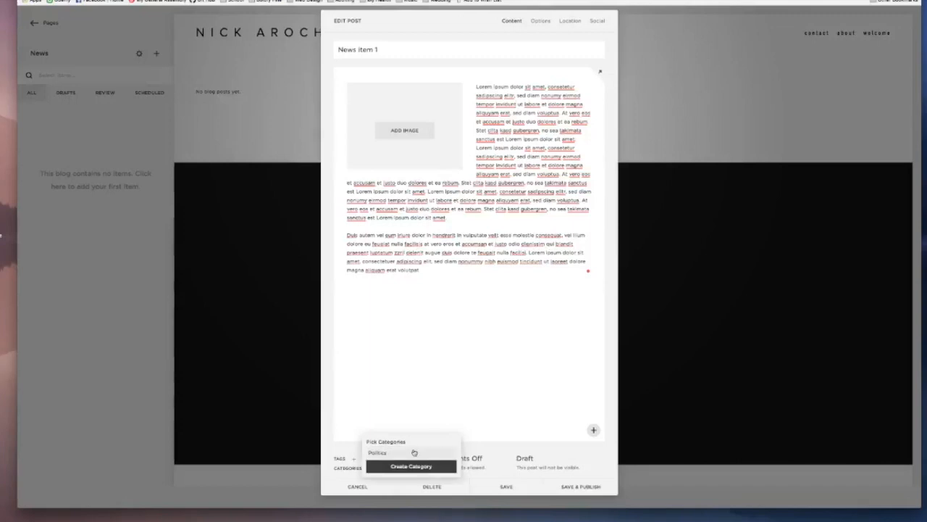
click(408, 464)
text(Science)
key(Return)
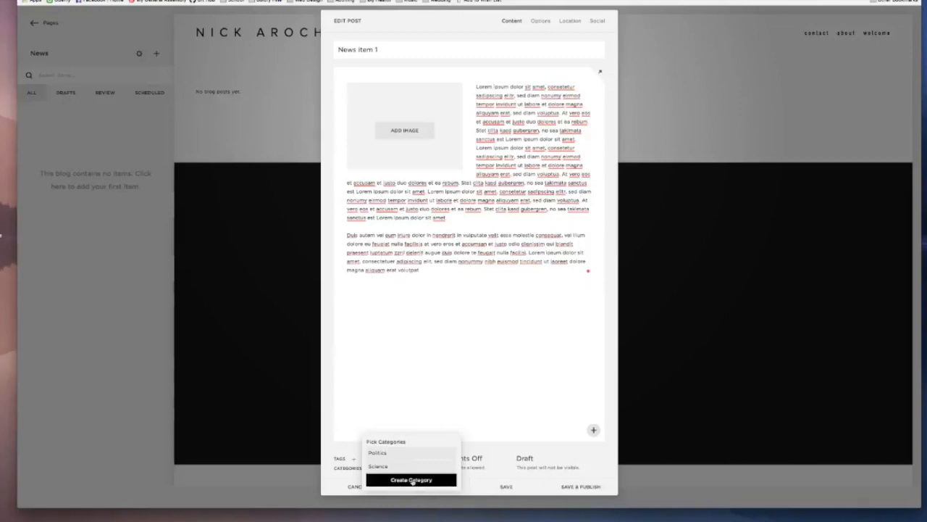
Step: Create a third category named Sports and assign it to the post
click(413, 480)
text(S)
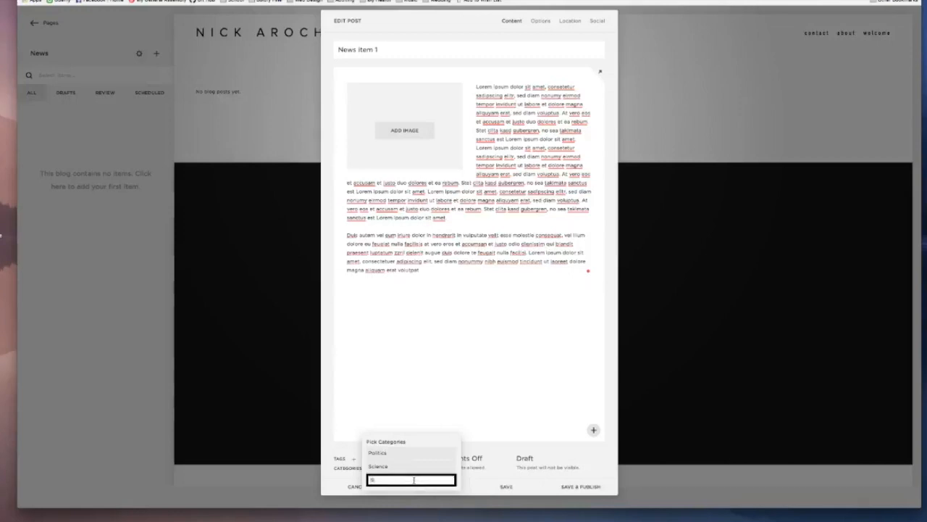
text(ports)
key(Return)
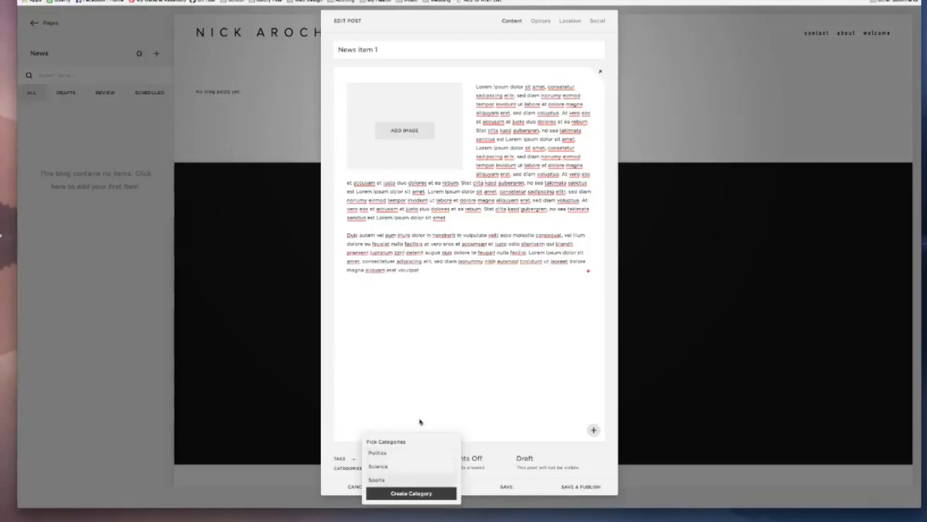
click(355, 445)
Step: Add the tags baseball, tennis and football to the post
click(353, 458)
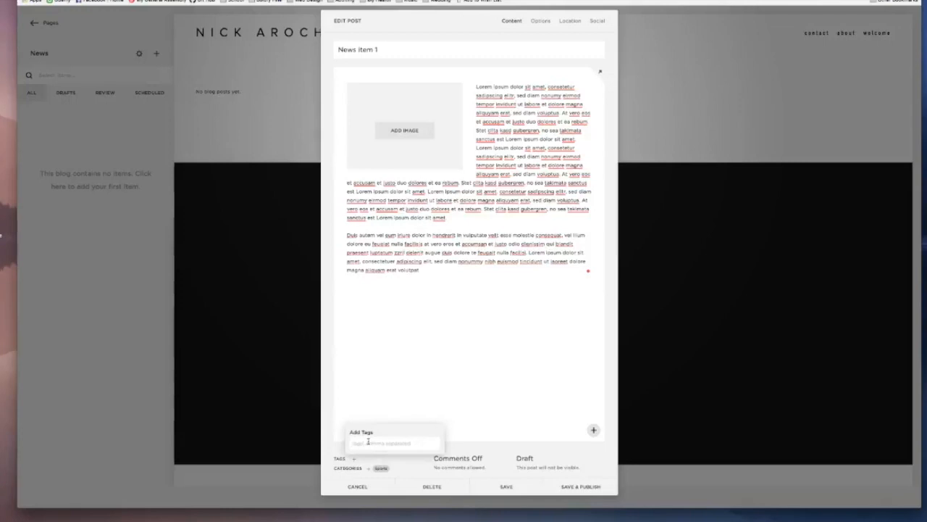
text(foo)
key(Return)
text(bo)
key(Return)
text(tennis)
key(Return)
text(football)
key(Return)
Step: Add the tags chess, march madness and hockey to the post
text(d)
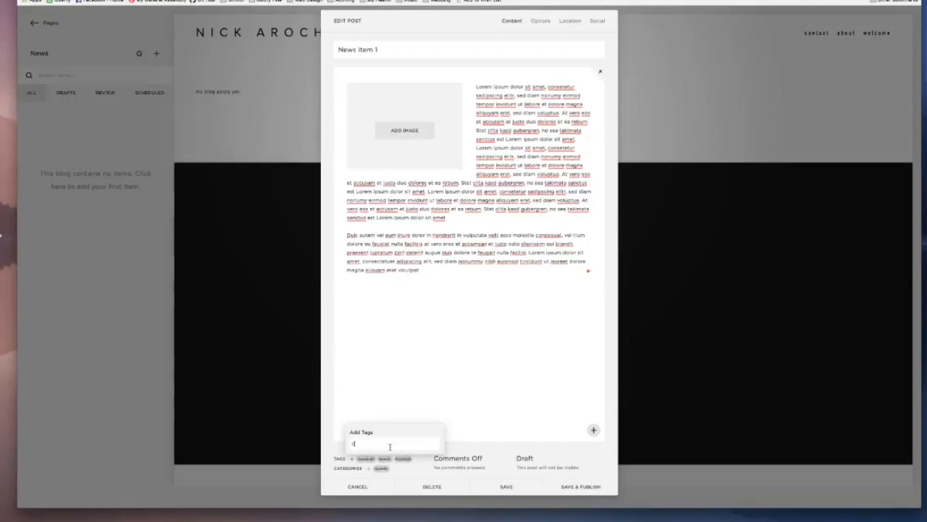
text(hes)
key(Return)
text(march madness)
key(Return)
text(fie)
key(BackSpace)
key(BackSpace)
key(BackSpace)
text(hockey)
key(Return)
click(416, 267)
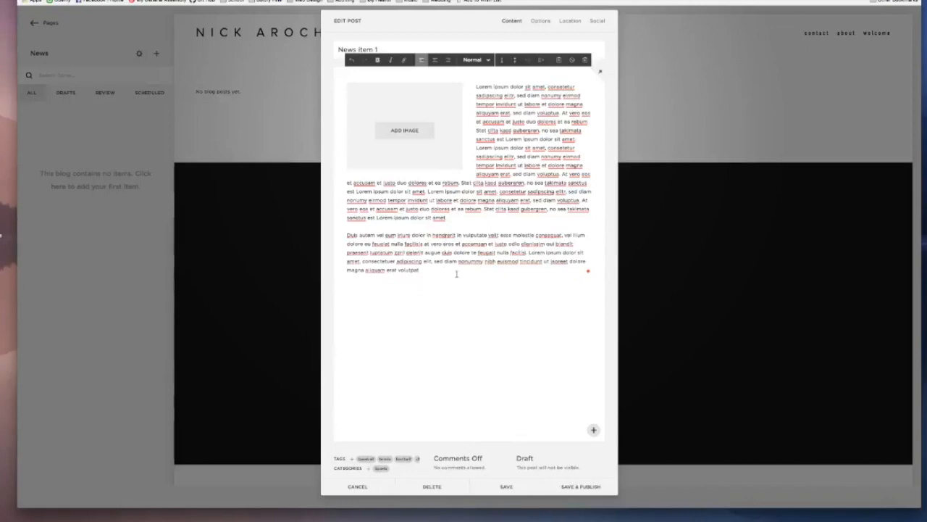
click(382, 48)
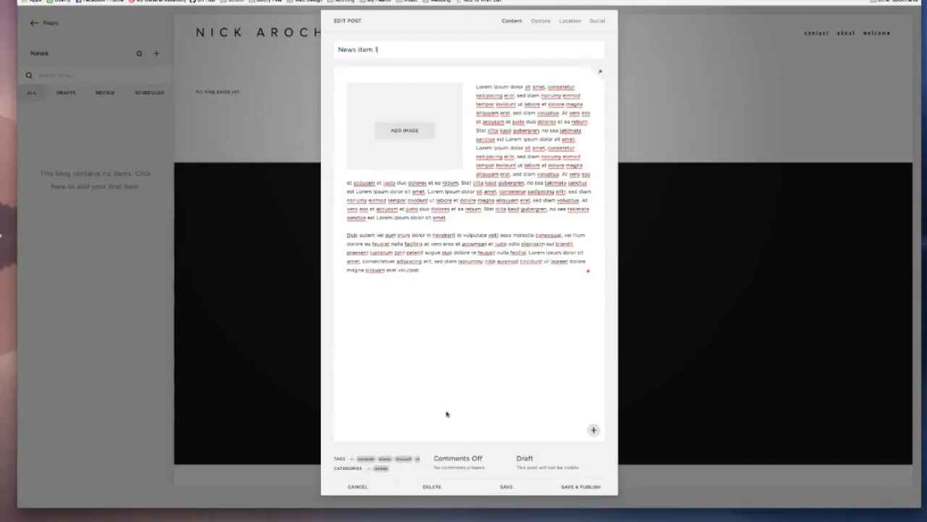
click(557, 214)
key(super+a)
click(530, 242)
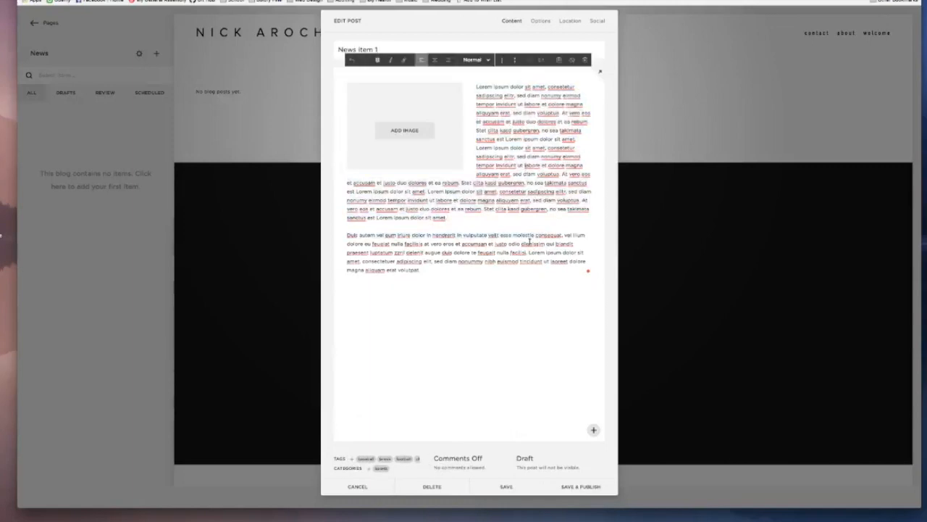
Step: Set the post's comments to Comments On
click(452, 463)
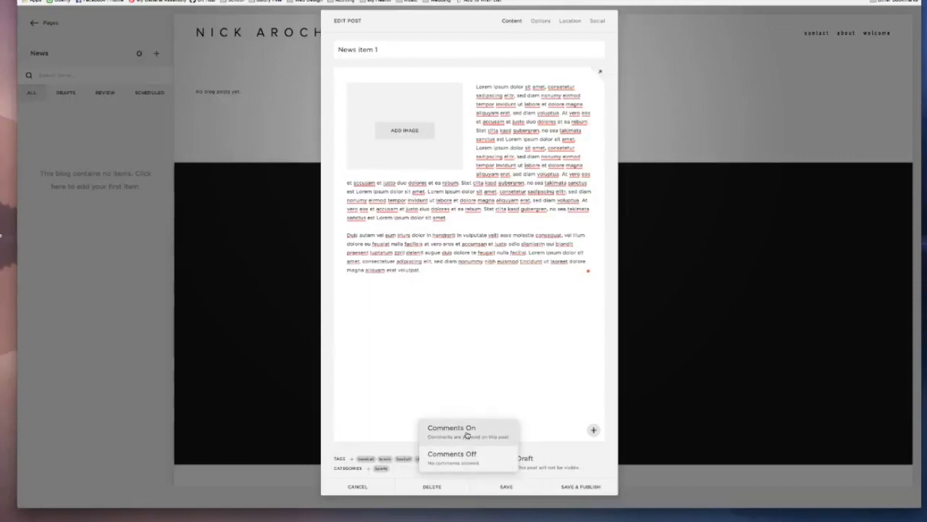
click(467, 434)
click(475, 465)
click(477, 453)
click(458, 465)
click(464, 434)
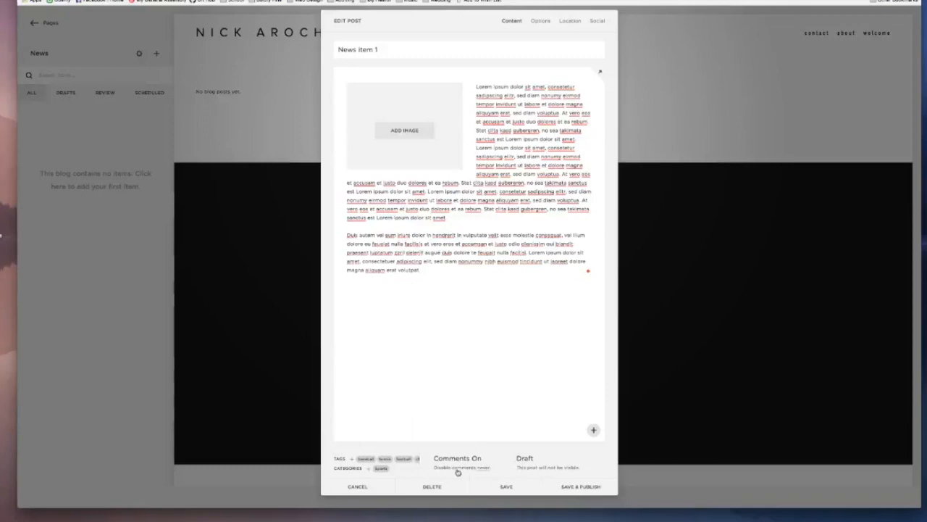
Step: Keep the post's status as Draft and save the post
click(536, 462)
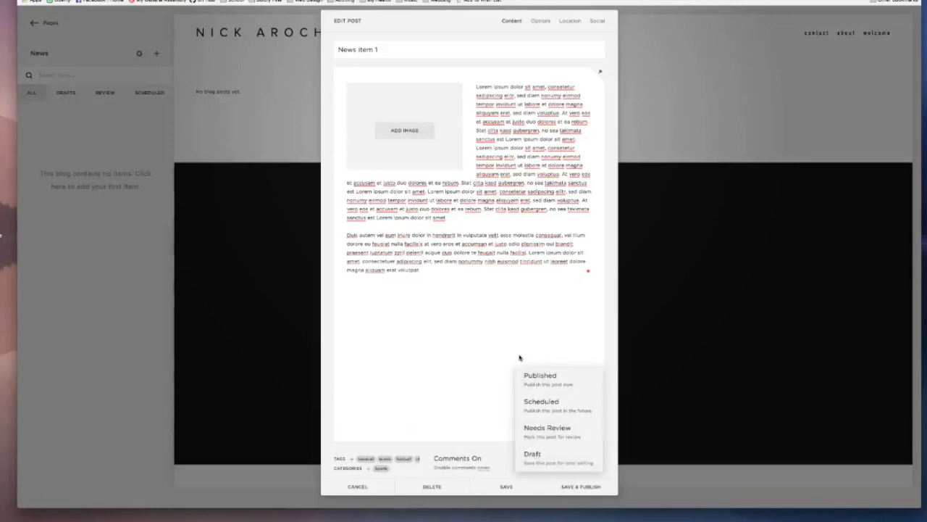
click(543, 456)
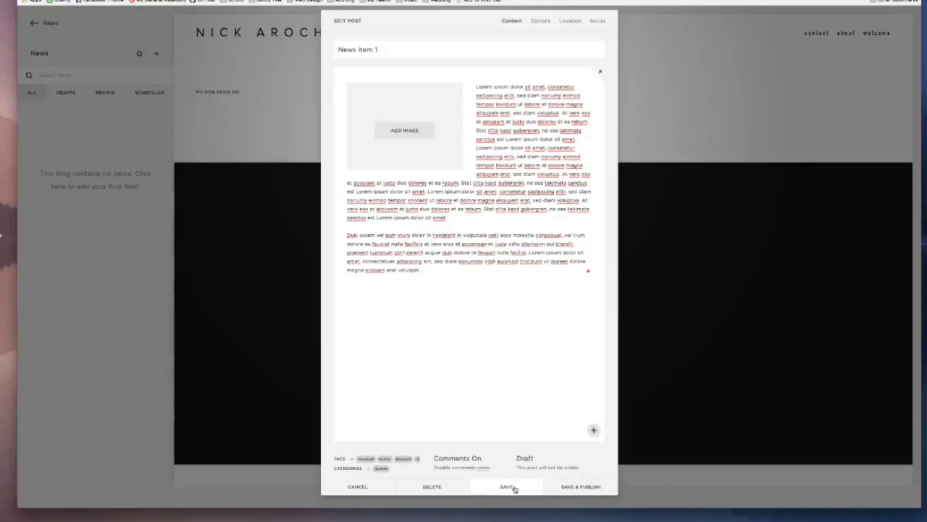
click(507, 487)
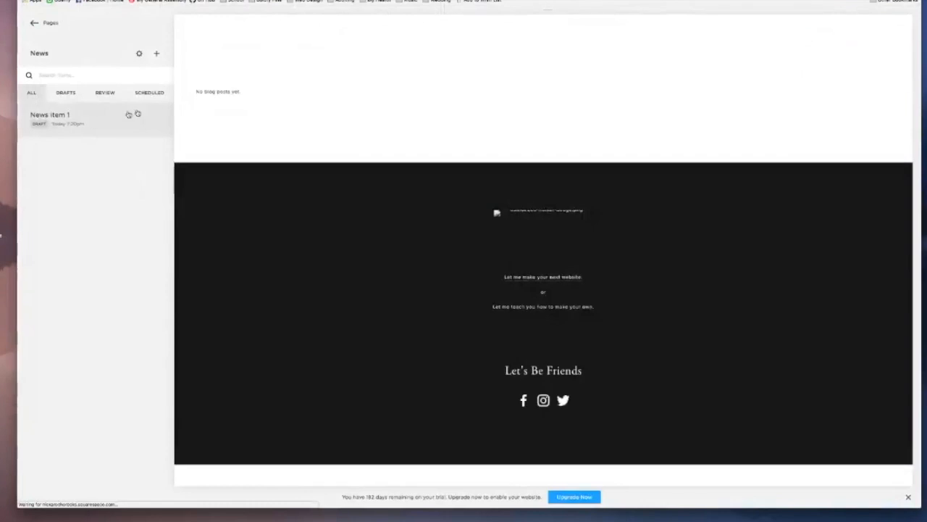
Step: Reopen the News item 1 post for editing and set its status to Needs Review
mouse_move(158, 112)
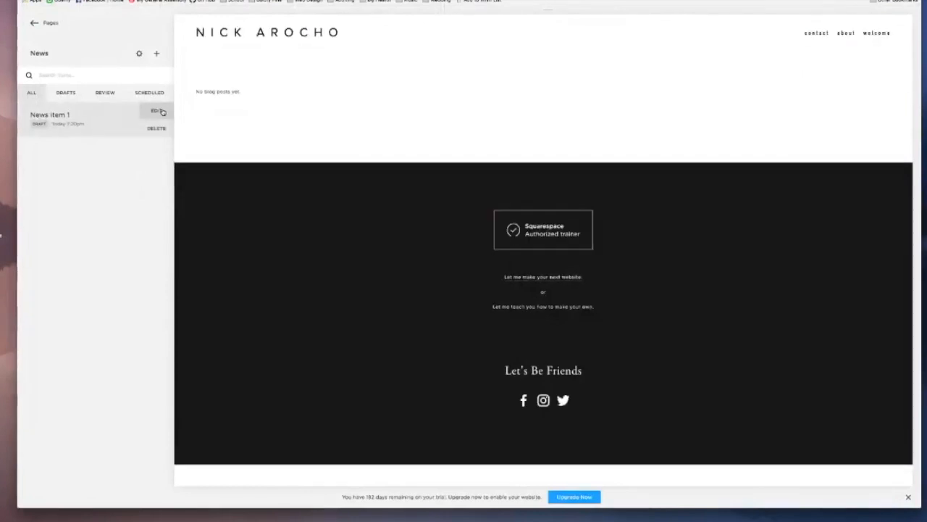
click(158, 111)
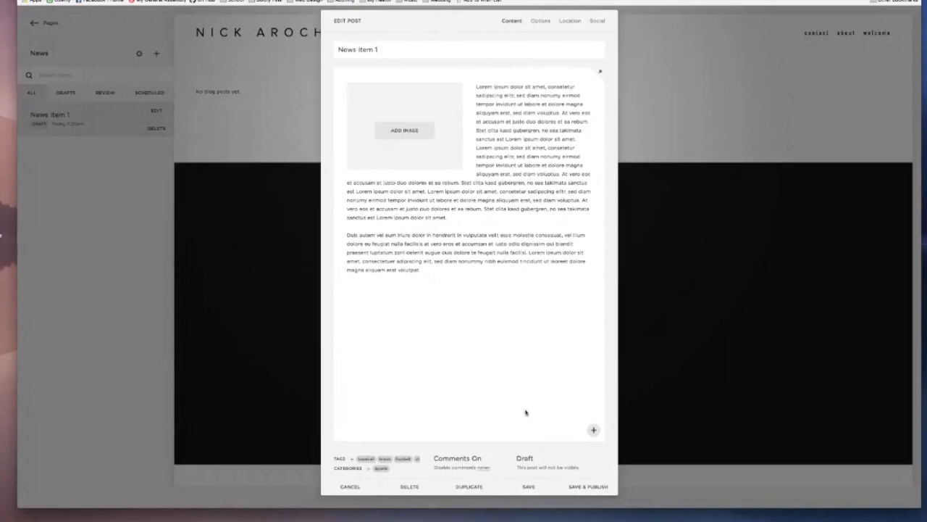
click(525, 460)
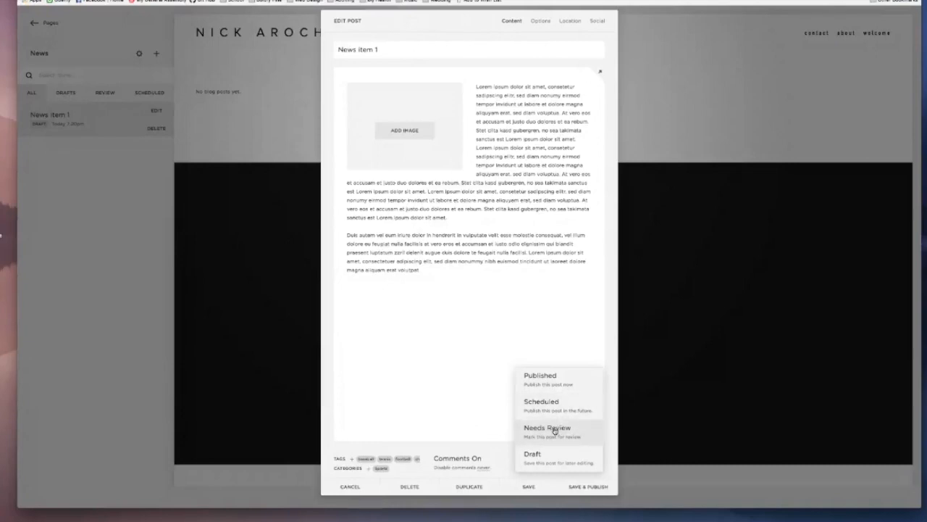
click(555, 434)
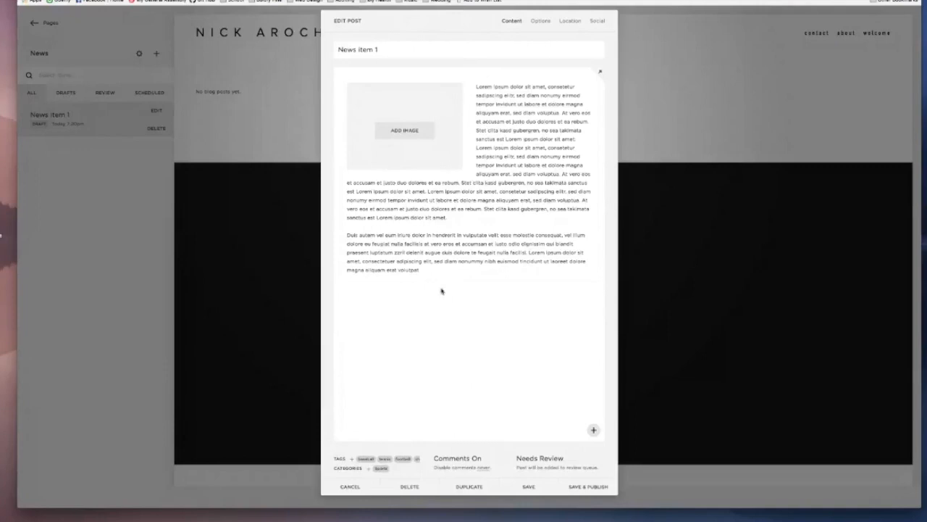
Step: Set the post's status to Scheduled, with publishing on December 31, 2017 at 3:20 PM
click(534, 458)
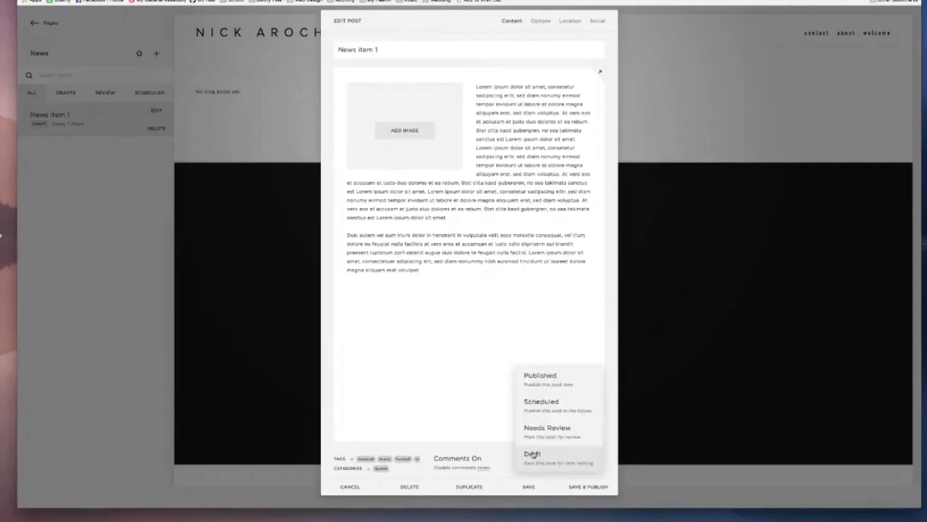
click(557, 411)
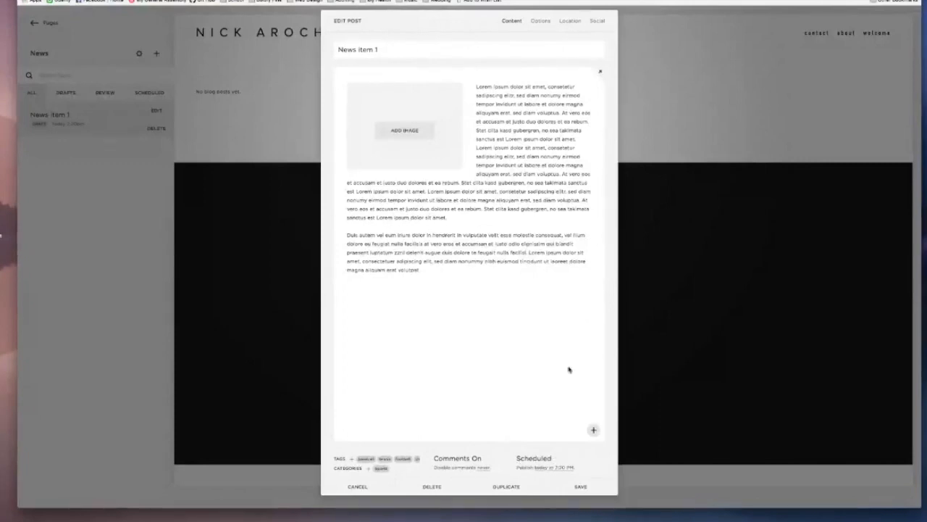
click(549, 467)
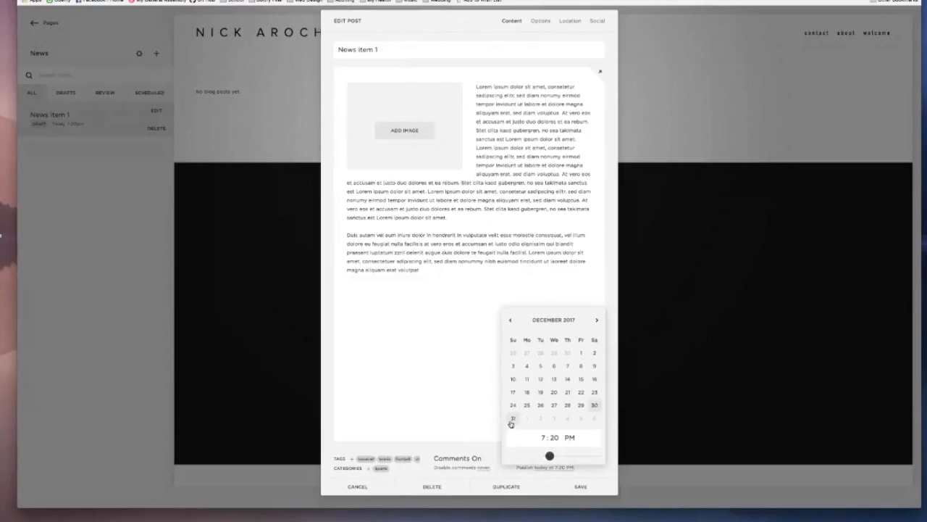
click(511, 420)
click(543, 437)
text(3)
click(373, 372)
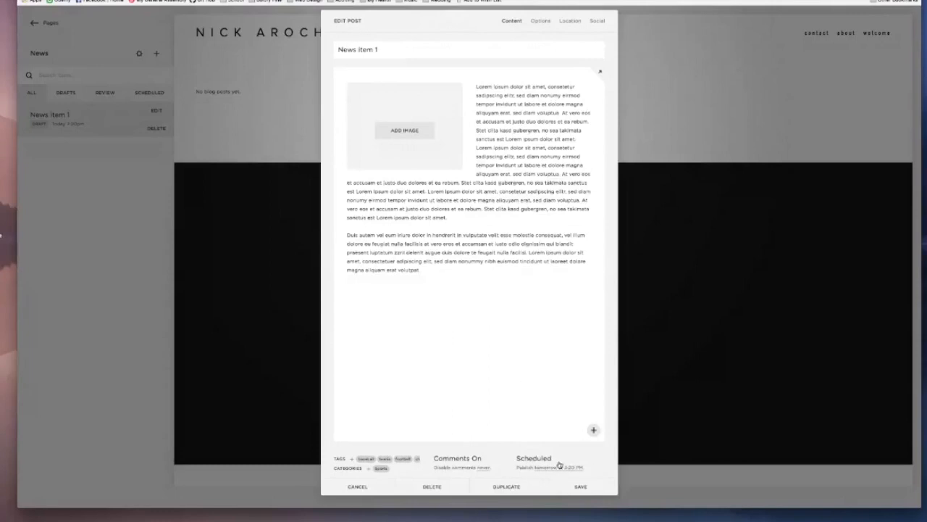
Step: Review the post's scheduled publishing date and time
click(560, 467)
click(550, 401)
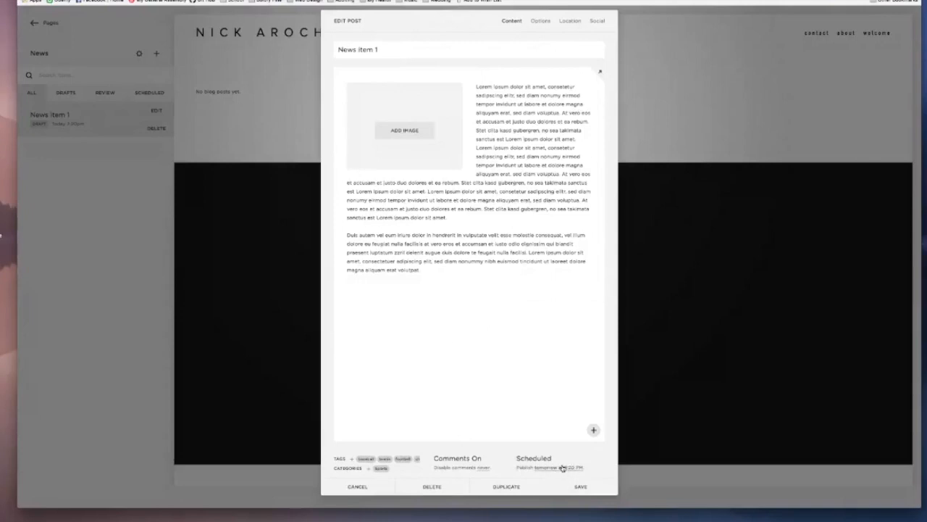
Step: Upload about-cover.jpg from the Site Build folder as the post's thumbnail image
click(542, 22)
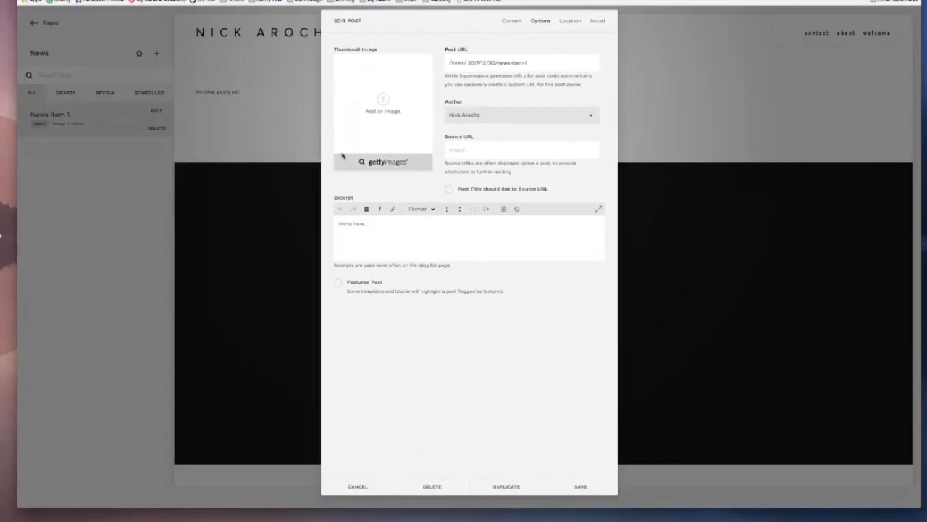
click(386, 102)
click(330, 36)
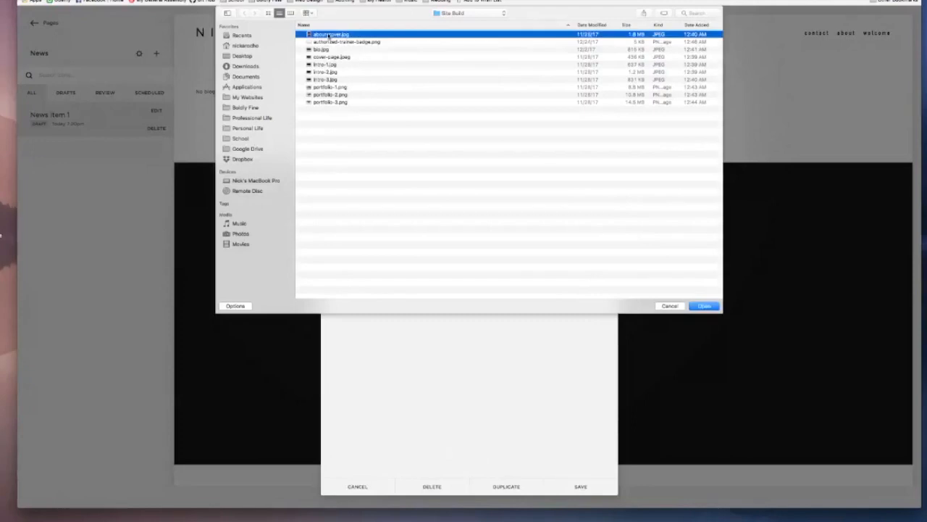
click(704, 305)
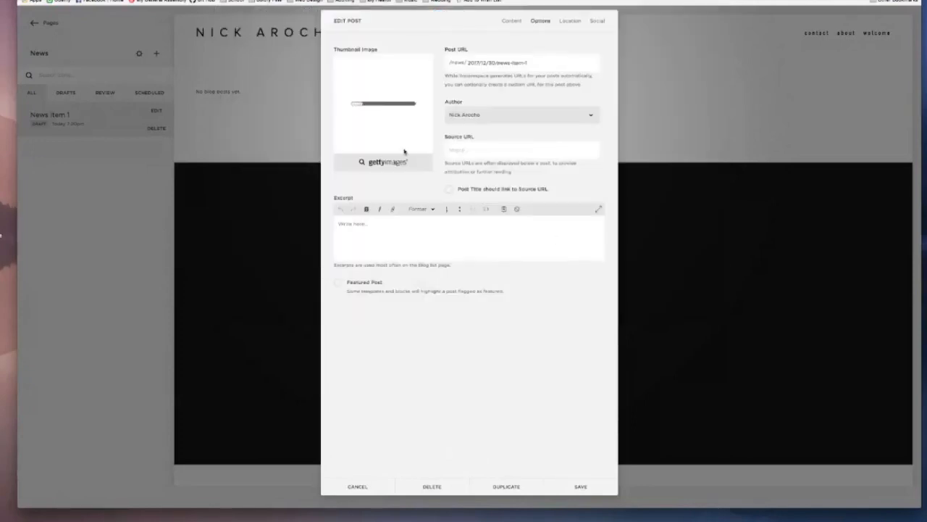
Step: Enter "This is an excerpt!!" as the post's excerpt
click(424, 228)
text(This is an ex)
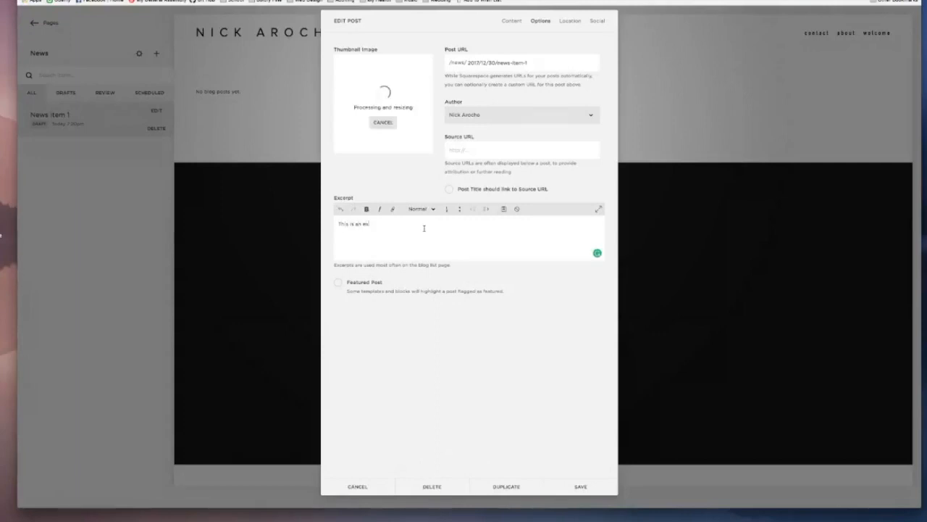
text(cerpt!!)
Step: Select the post's author and set the source URL to cnn.com
click(488, 118)
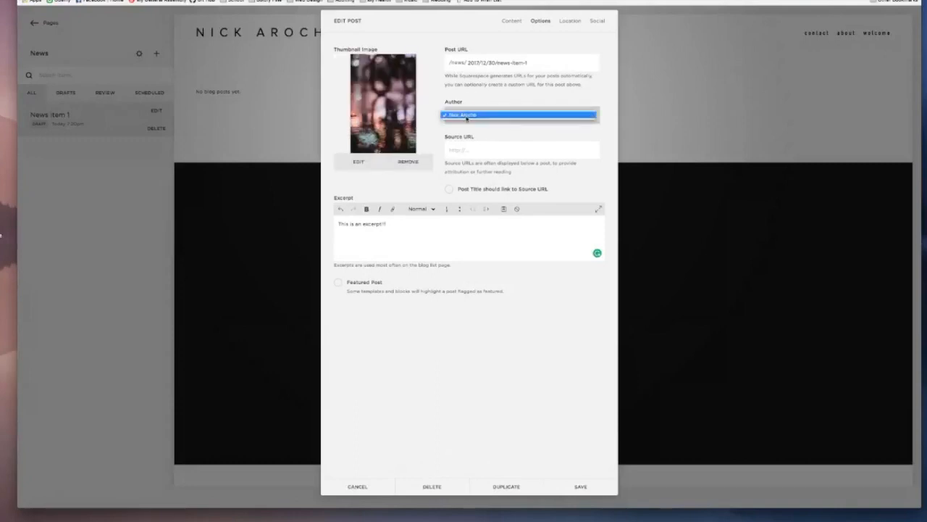
click(466, 116)
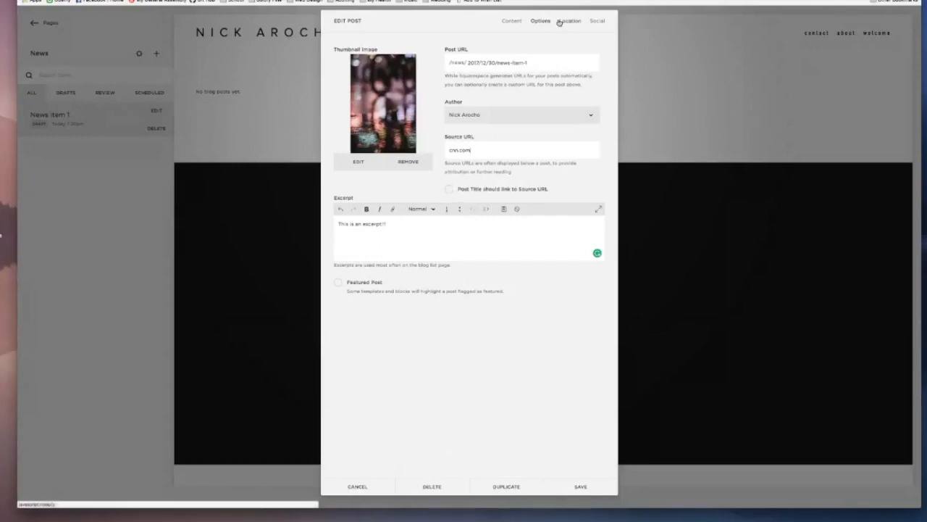
Step: Compare the ending of the post URL with the post's title
drag(527, 62, 497, 63)
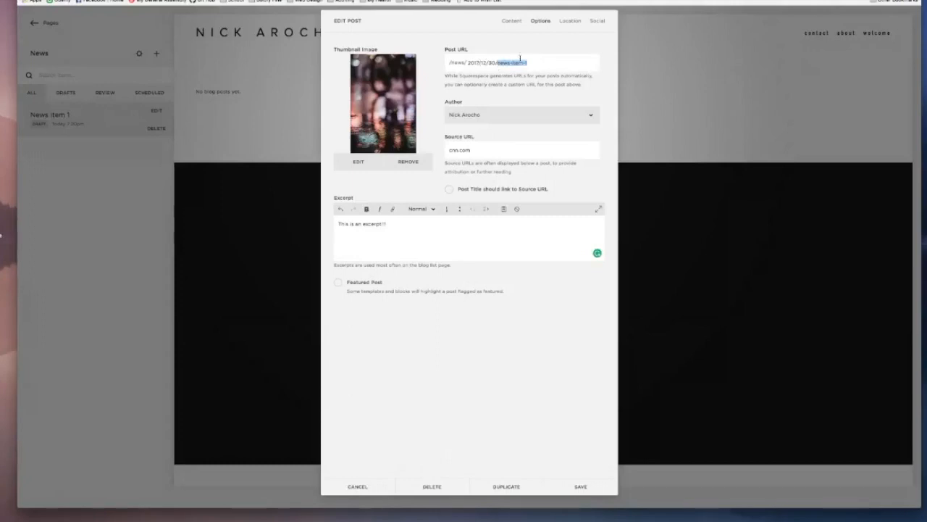
click(511, 21)
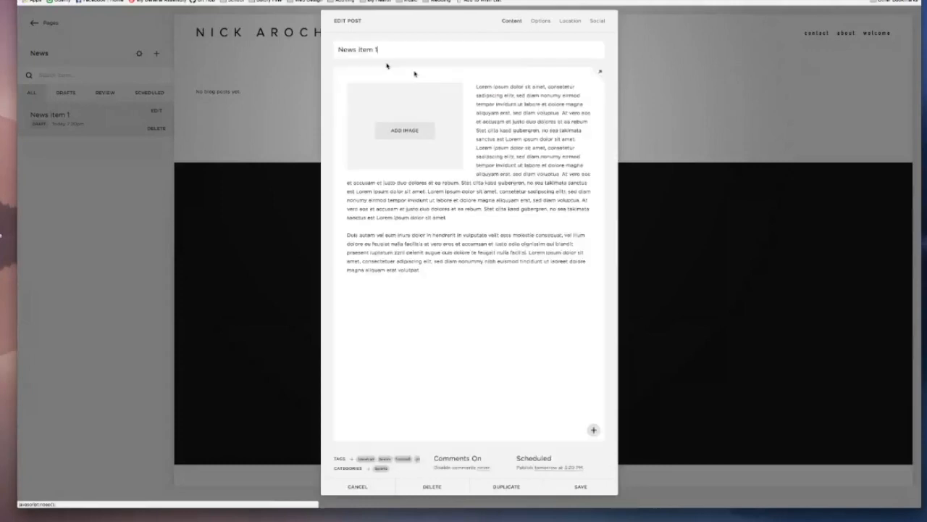
click(542, 21)
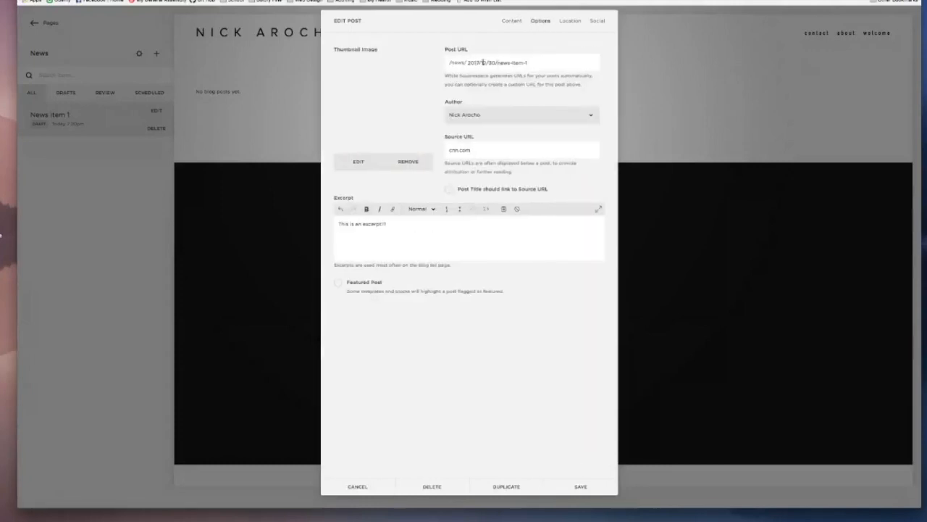
drag(533, 63, 494, 63)
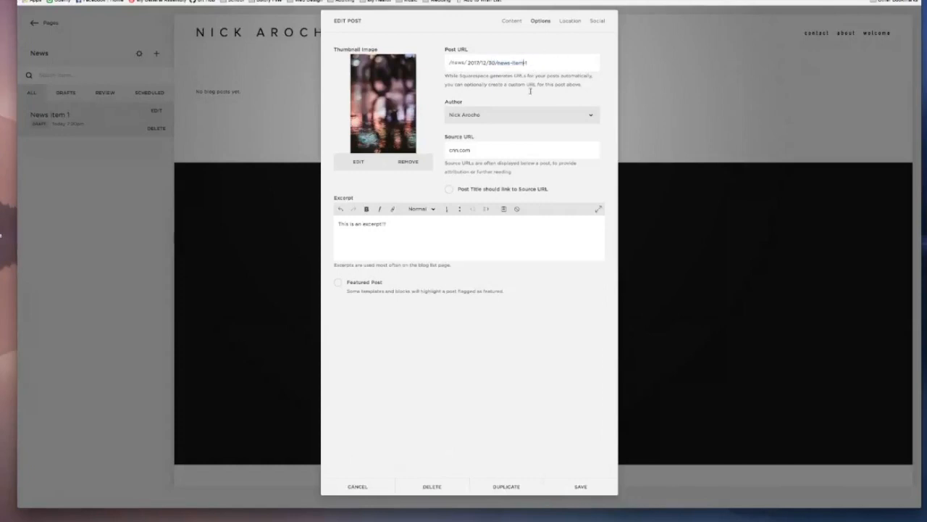
Step: Set the post's location by entering a street number and choosing the first suggested address
click(571, 23)
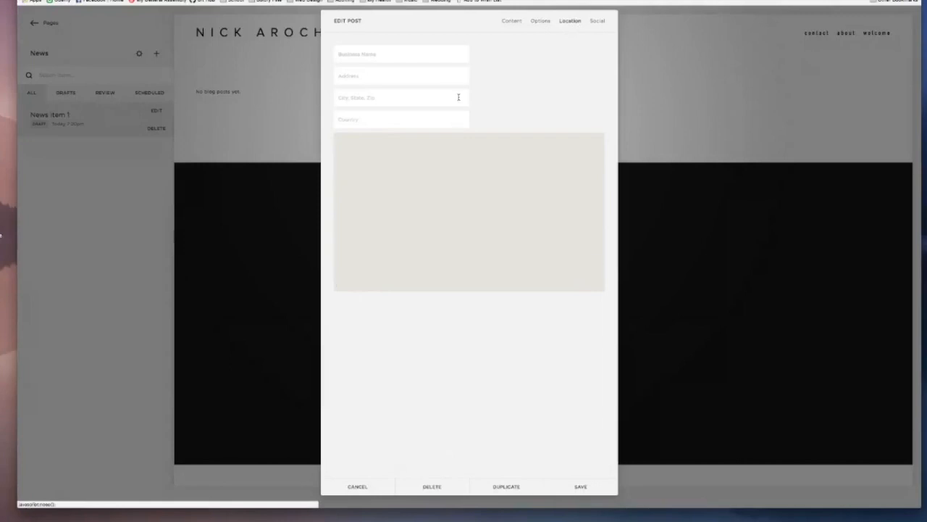
click(419, 56)
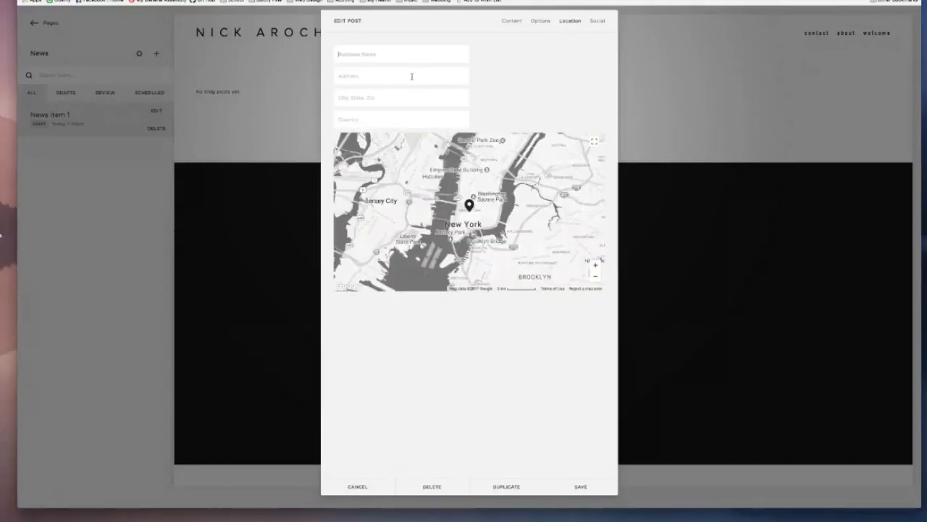
click(403, 82)
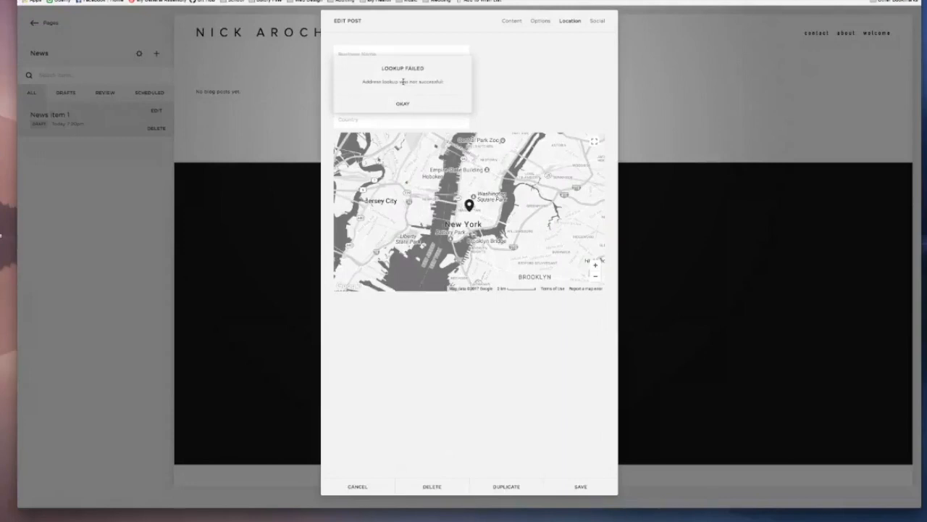
click(406, 103)
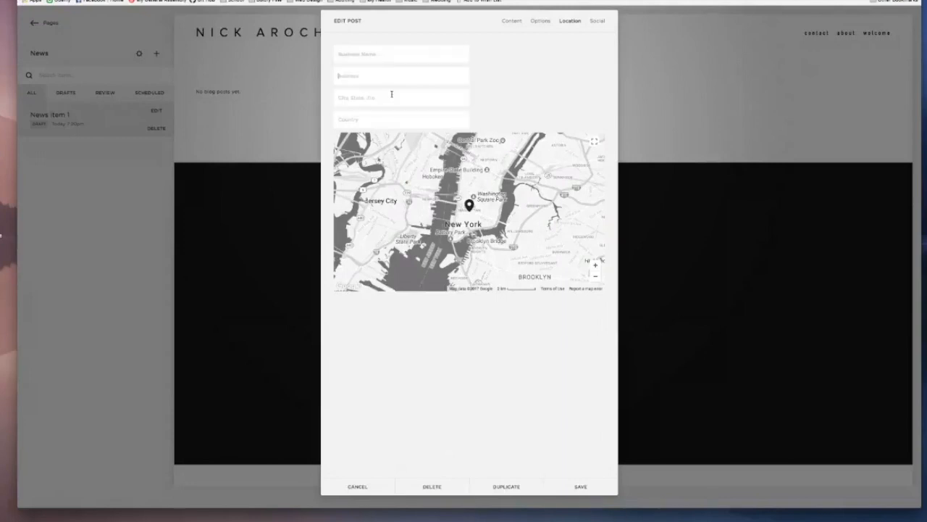
text(12345)
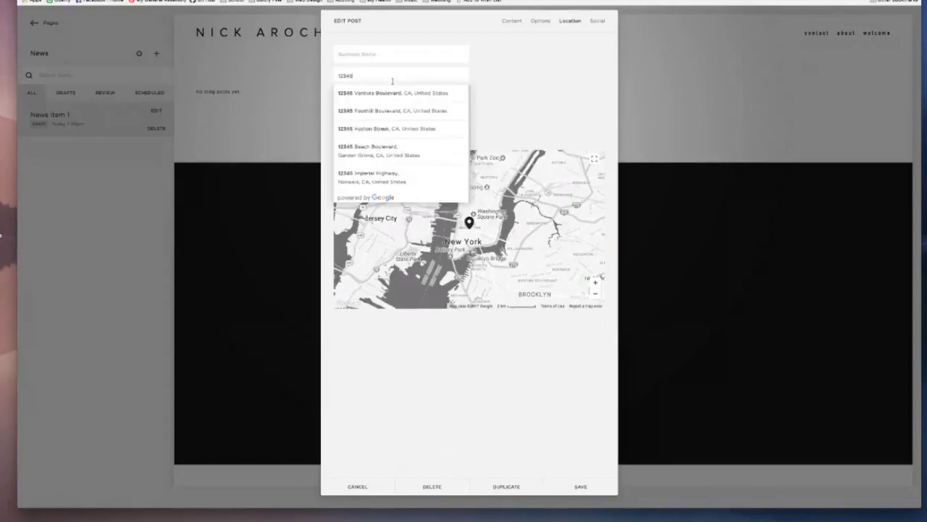
click(397, 100)
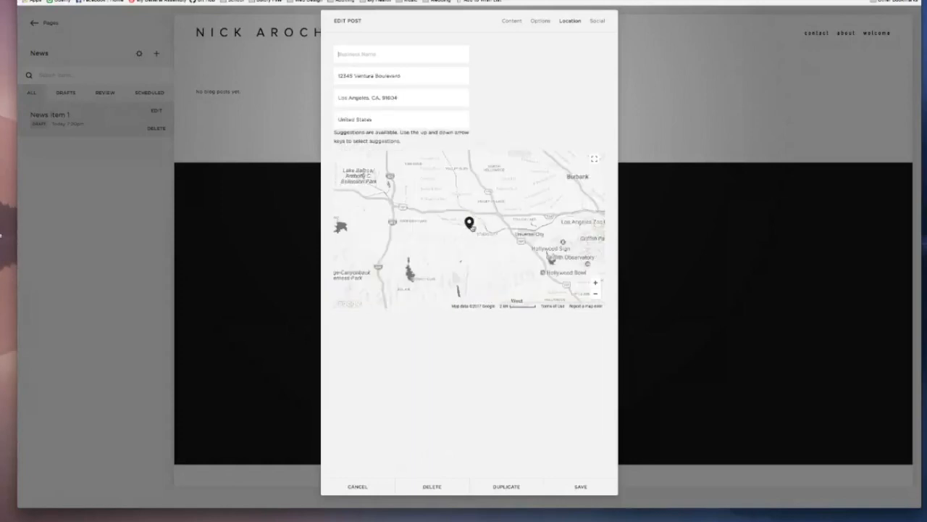
Step: Turn on sharing of the post to the connected Facebook and Twitter accounts
click(598, 22)
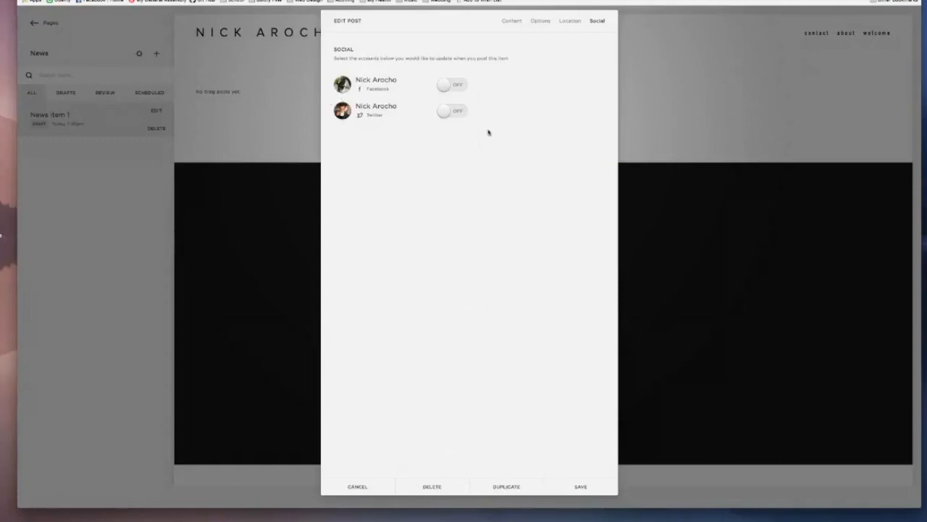
click(450, 90)
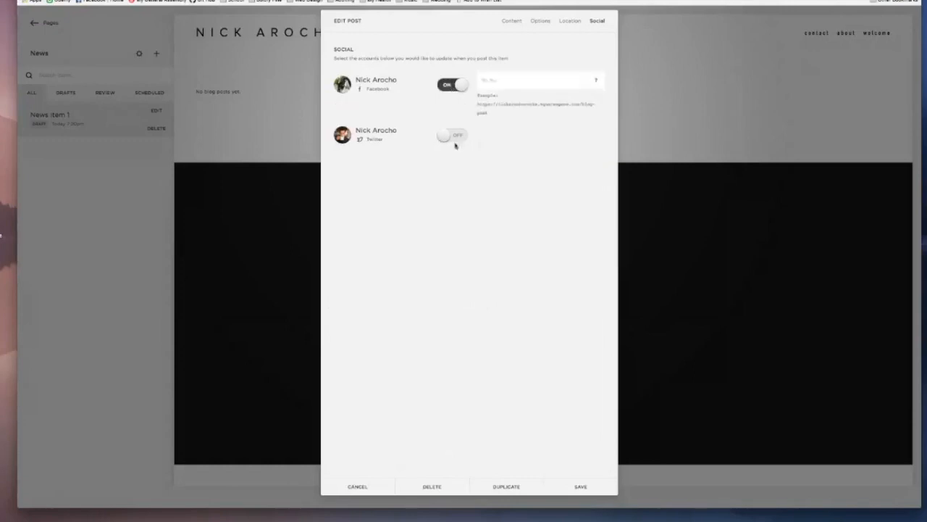
click(446, 139)
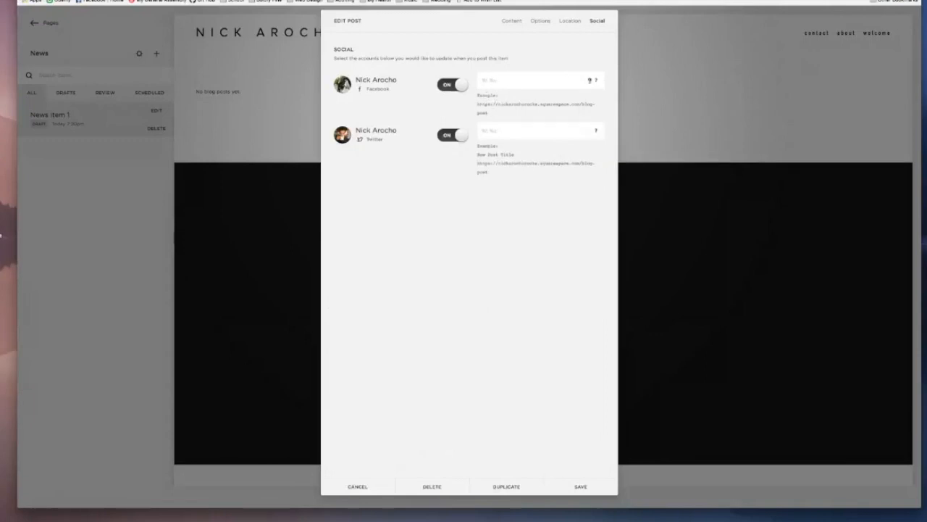
Step: Check the formatting variables and set the Facebook message to "Hey check out my newest post!!! %t %a %u"
mouse_move(596, 81)
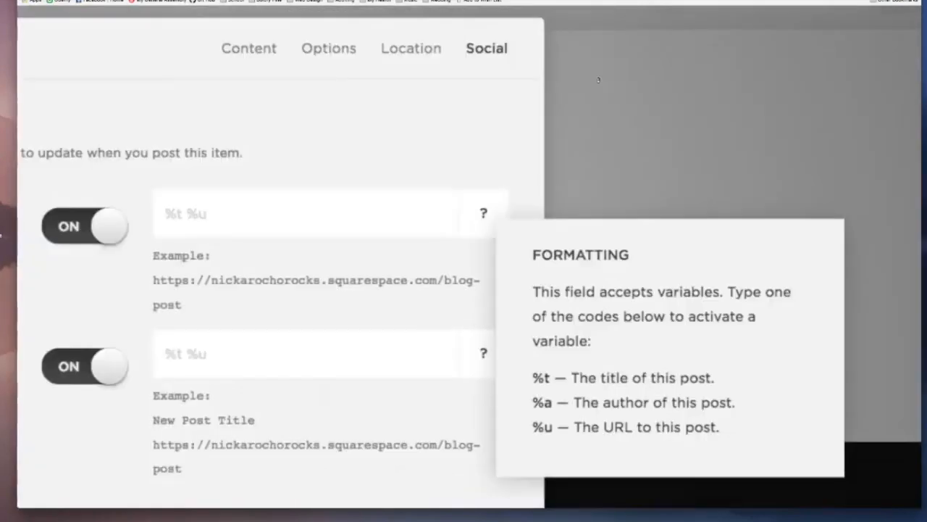
scroll(598, 80, up, 1)
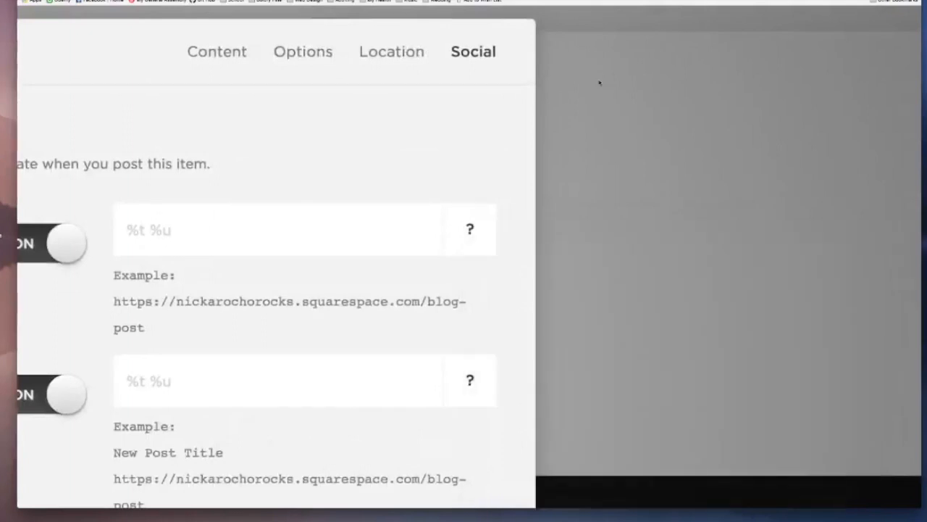
mouse_move(478, 217)
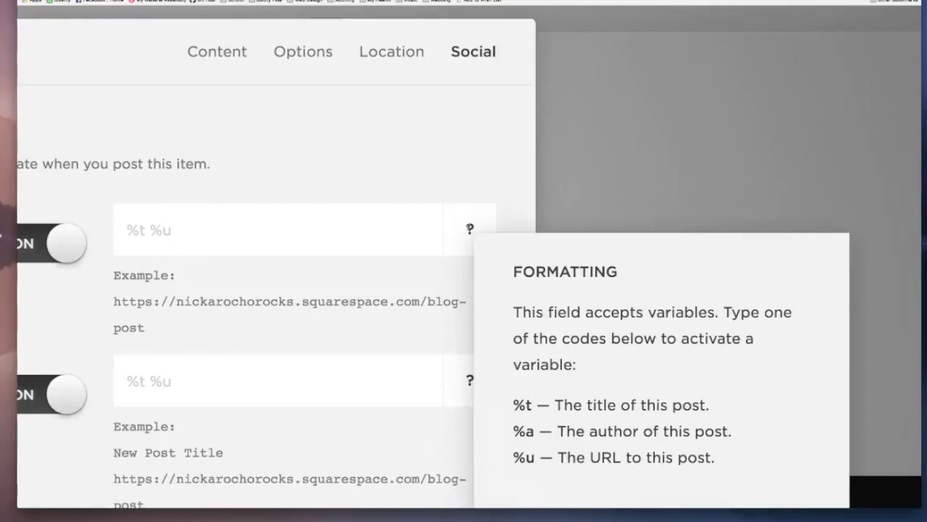
click(201, 240)
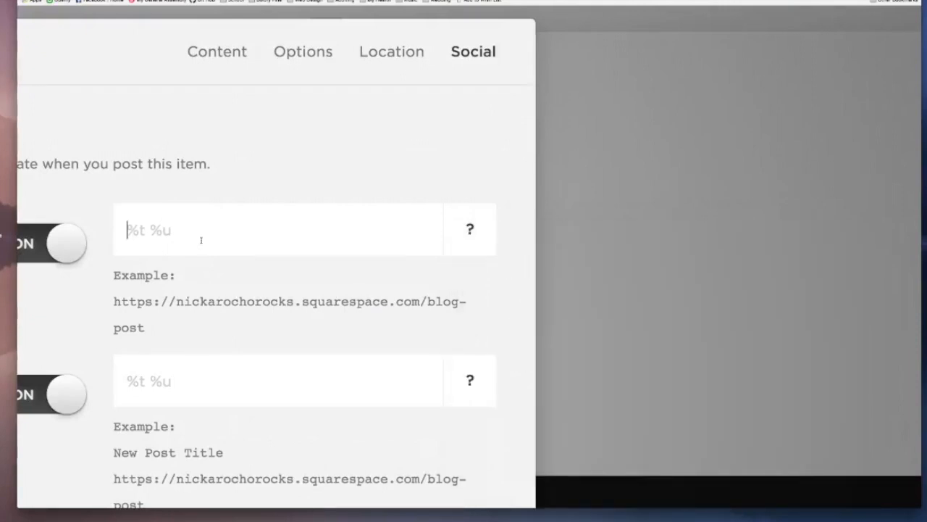
text(Hey check out my b)
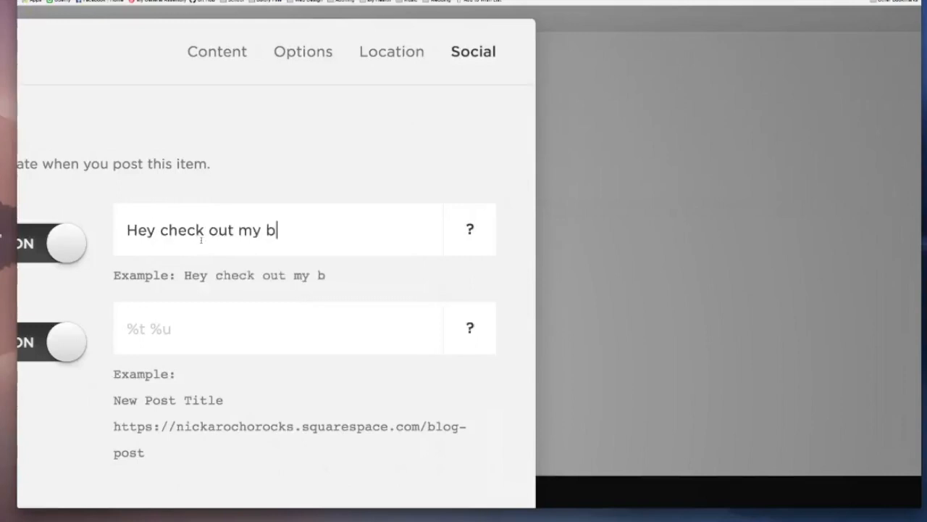
key(BackSpace)
text(newest post!!! )
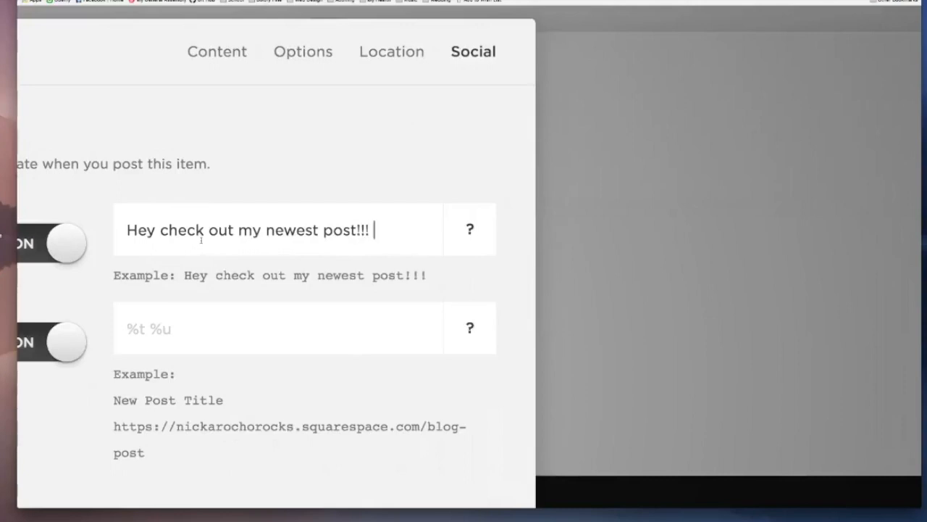
text(%t )
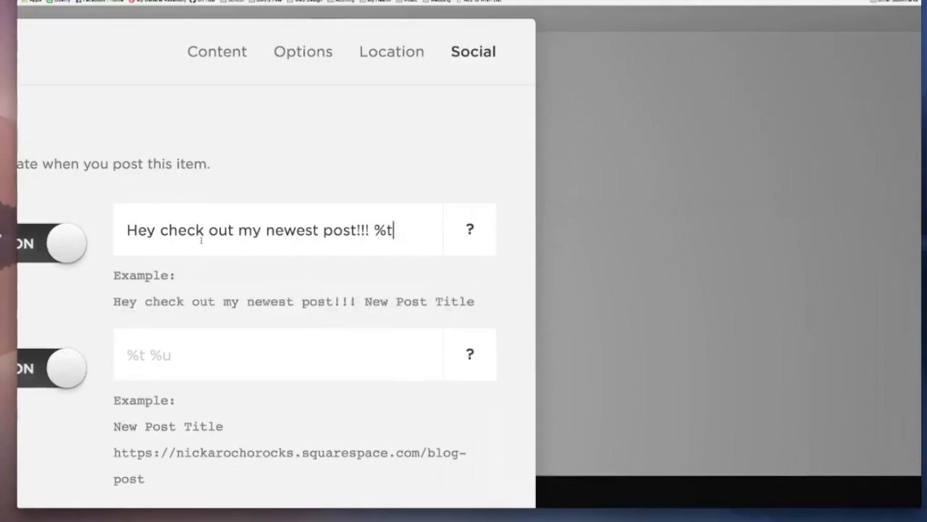
text(%a )
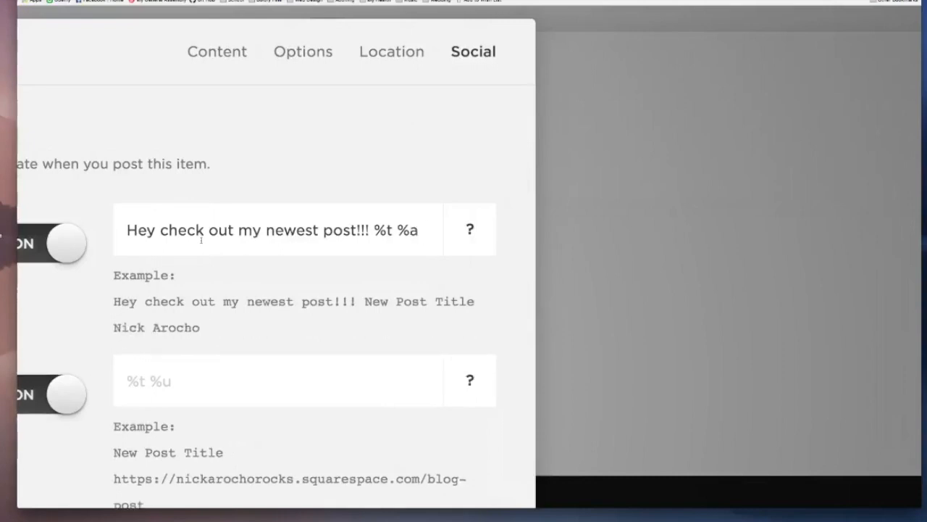
text(%u)
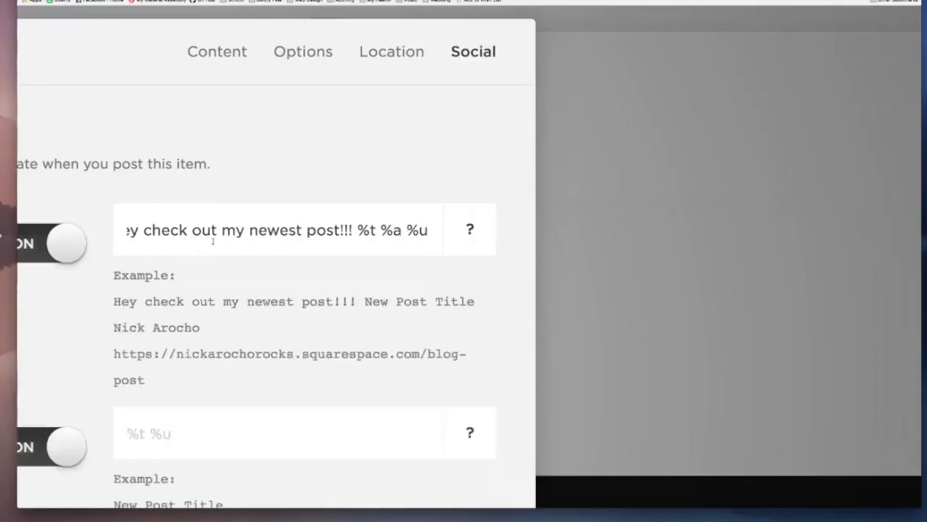
Step: Examine the example preview of the Facebook message with its title, author and URL
drag(115, 302, 210, 345)
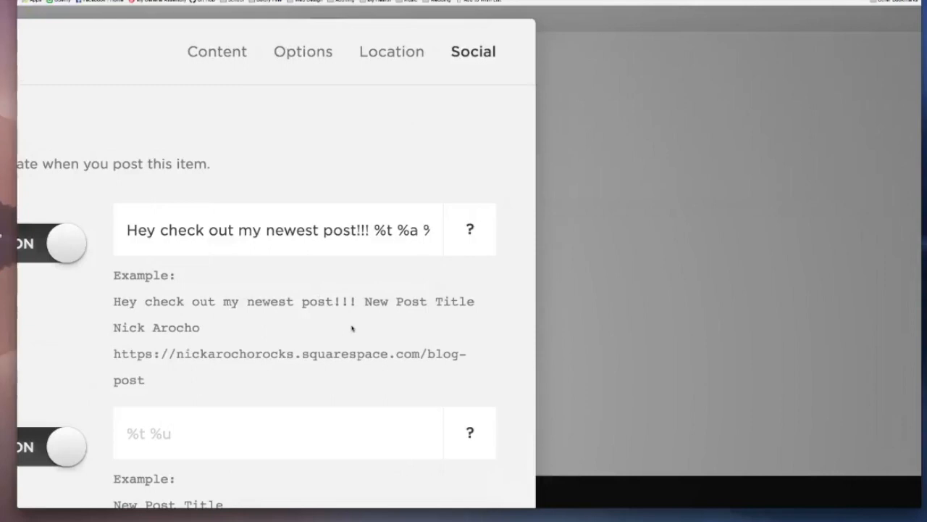
scroll(353, 329, down, 1)
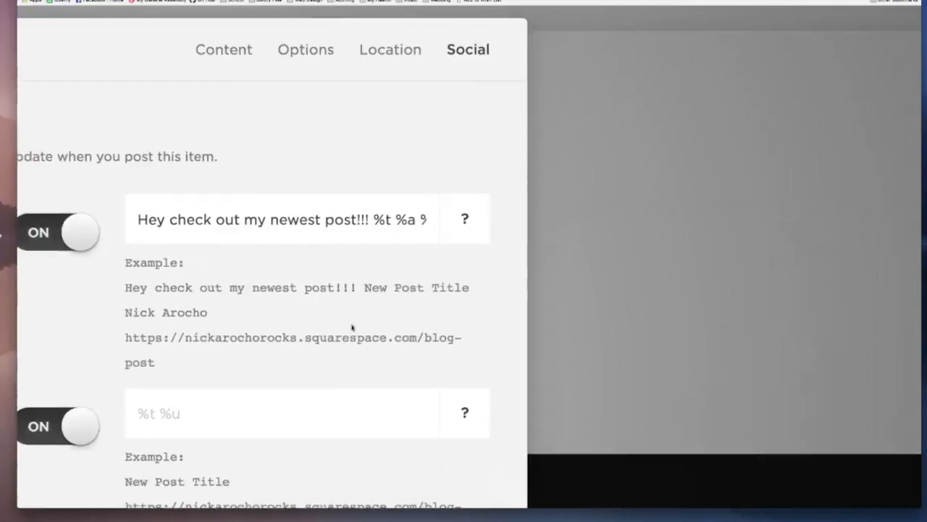
scroll(353, 328, down, 5)
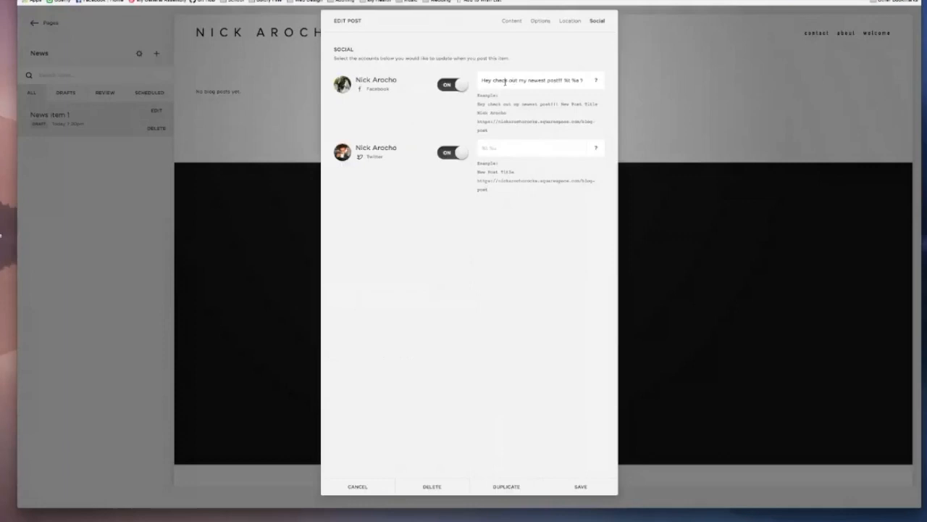
Step: Turn off sharing of the post to both the Facebook and Twitter accounts
click(513, 143)
click(461, 86)
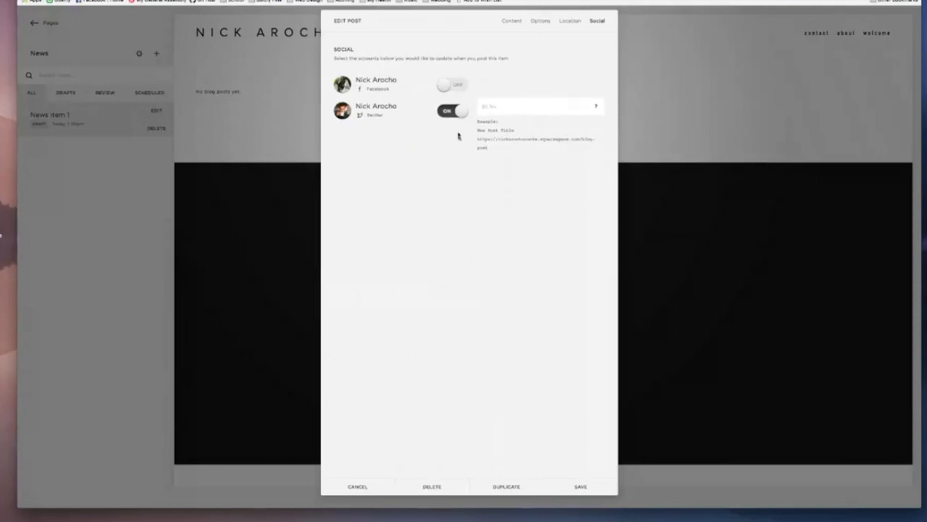
click(458, 113)
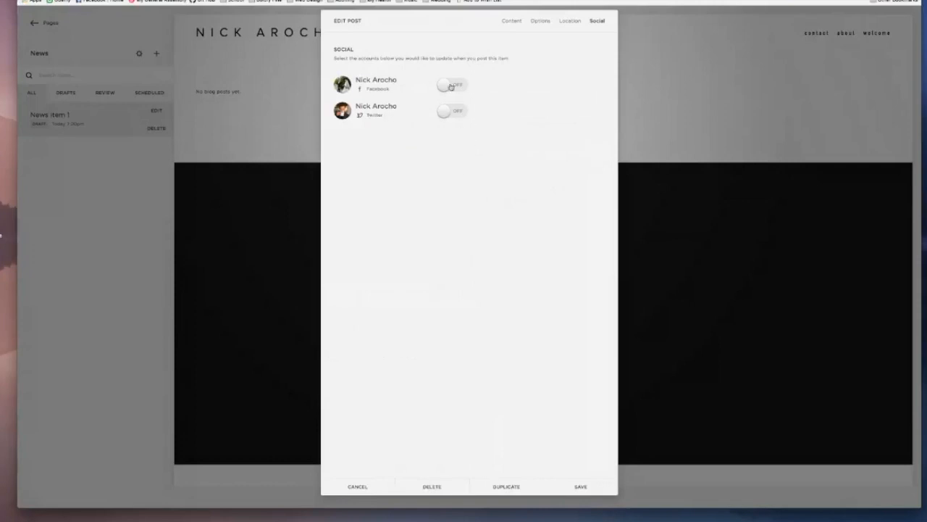
Step: Change the status of the News item 1 post from Scheduled to Published and save the post
click(571, 22)
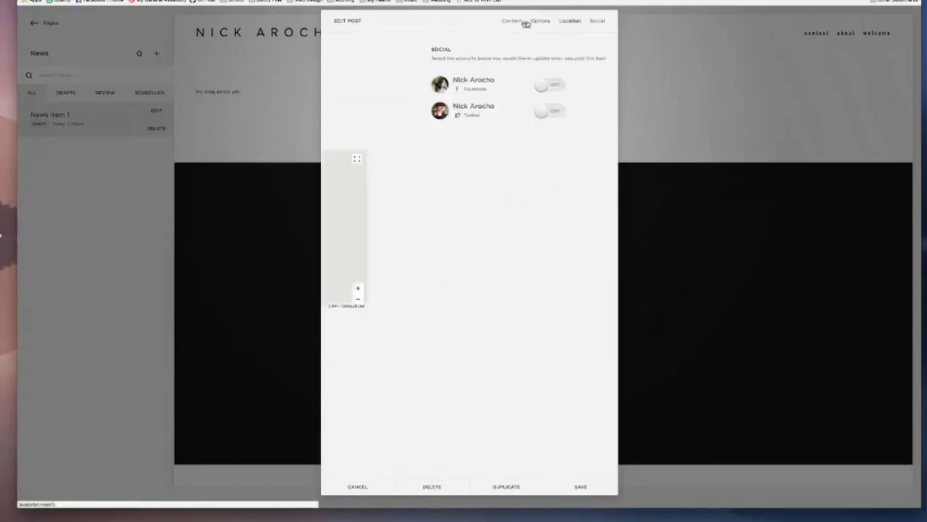
click(513, 21)
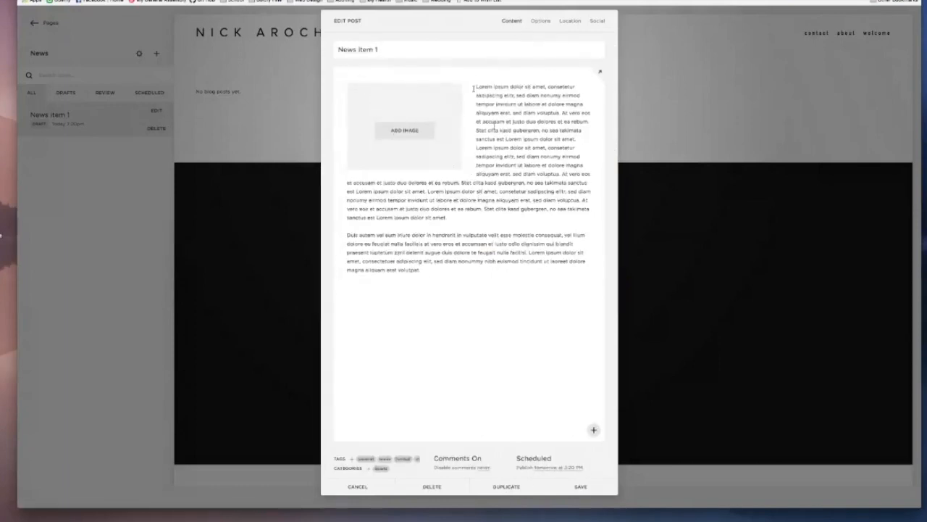
click(541, 463)
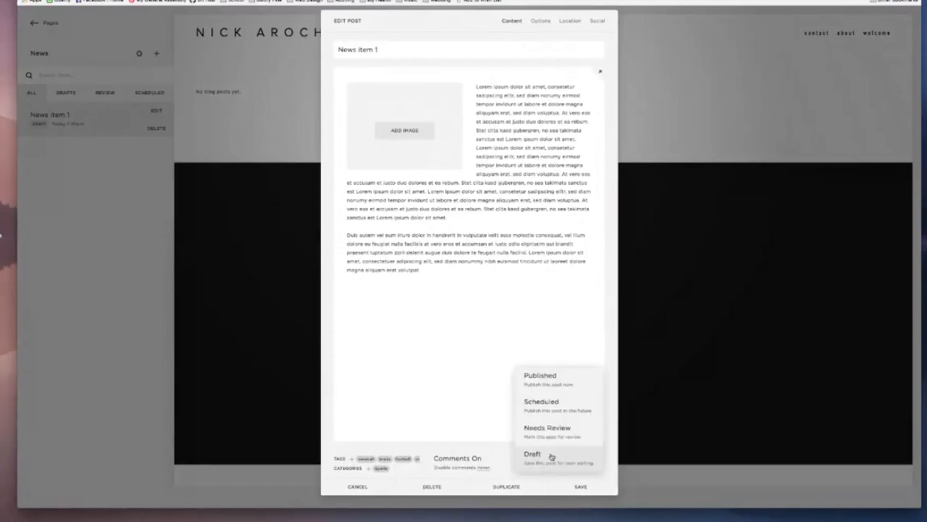
click(551, 383)
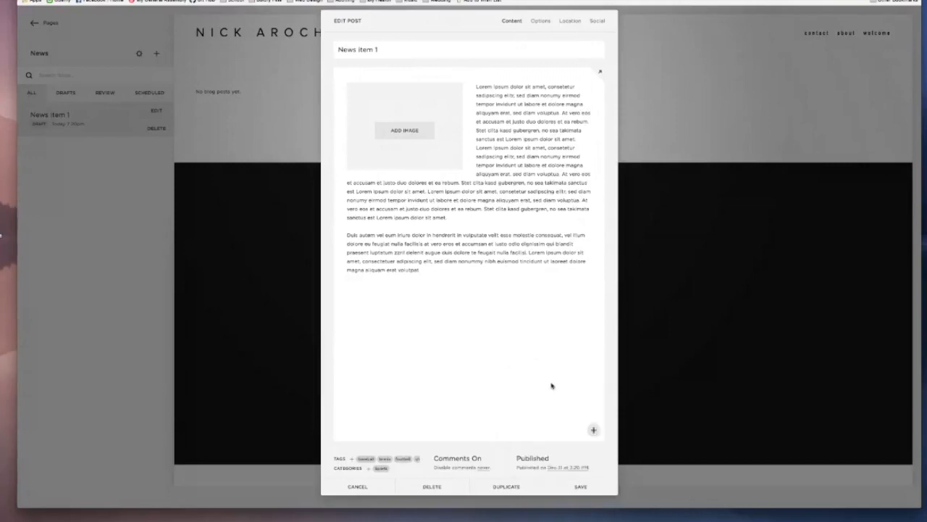
click(583, 487)
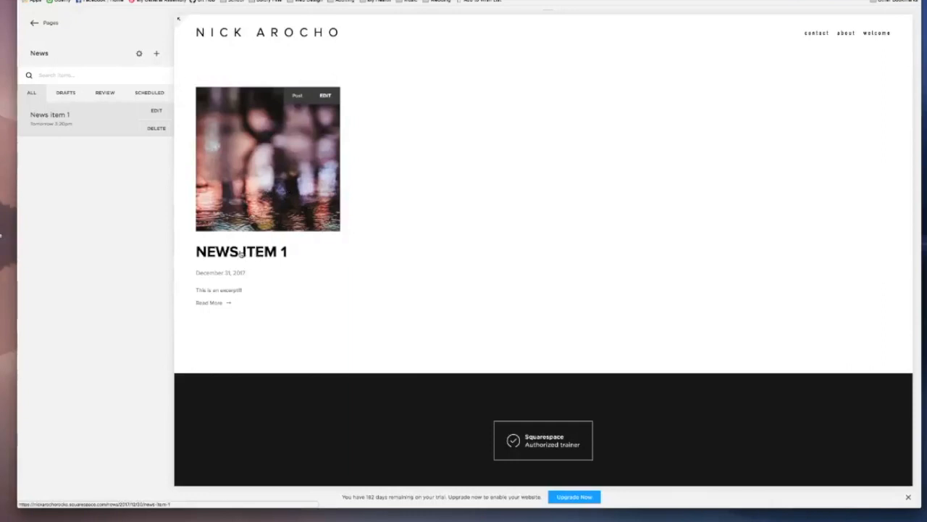
Step: Examine the published post's date and excerpt in the News page preview
drag(195, 273, 253, 276)
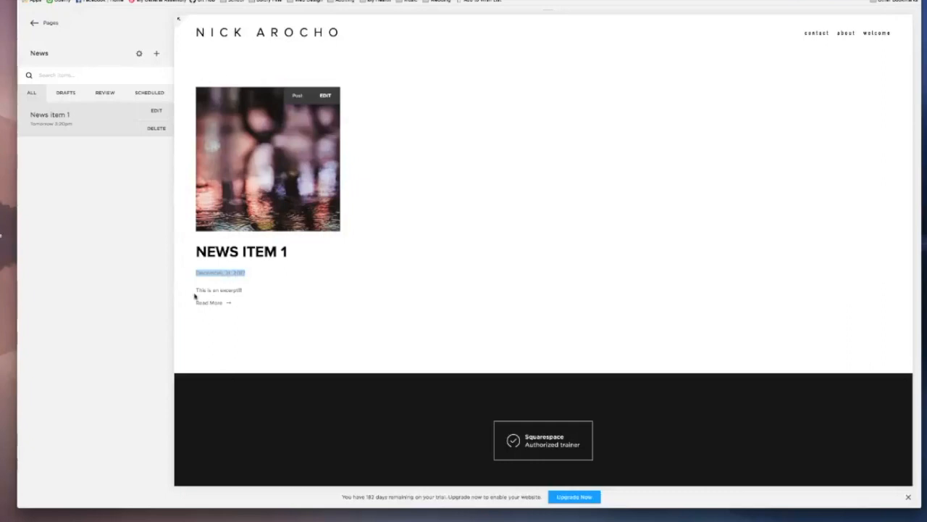
drag(196, 290, 238, 290)
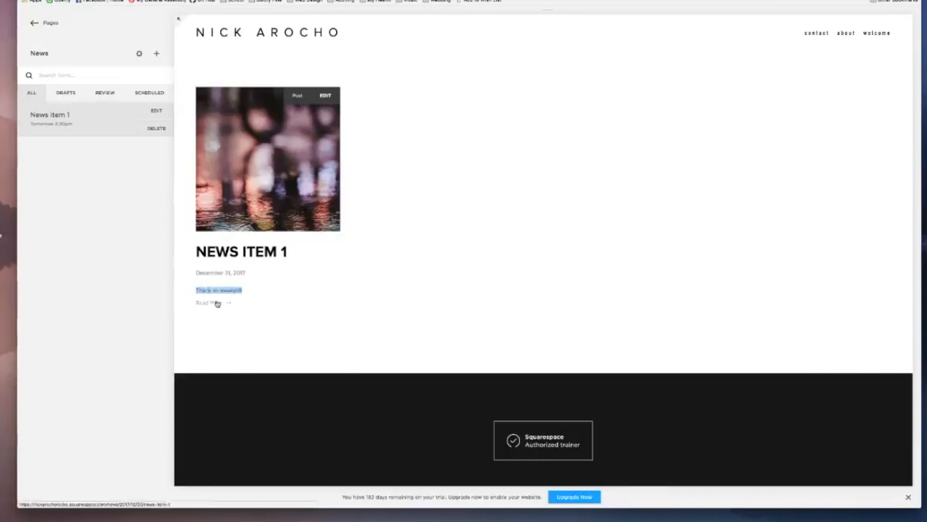
click(397, 215)
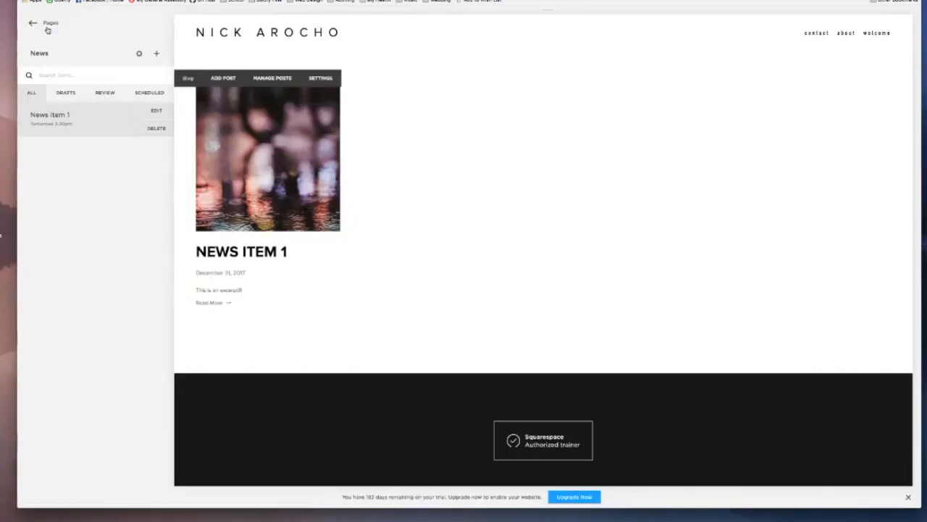